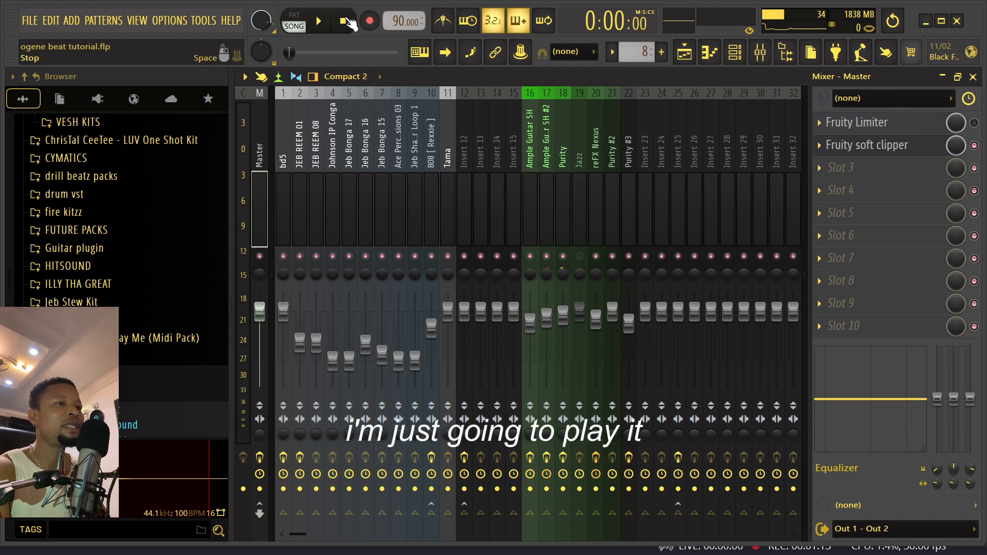
# Play the song and bring up the playlist arrangement during playback before stopping it.
pyautogui.click(320, 22)
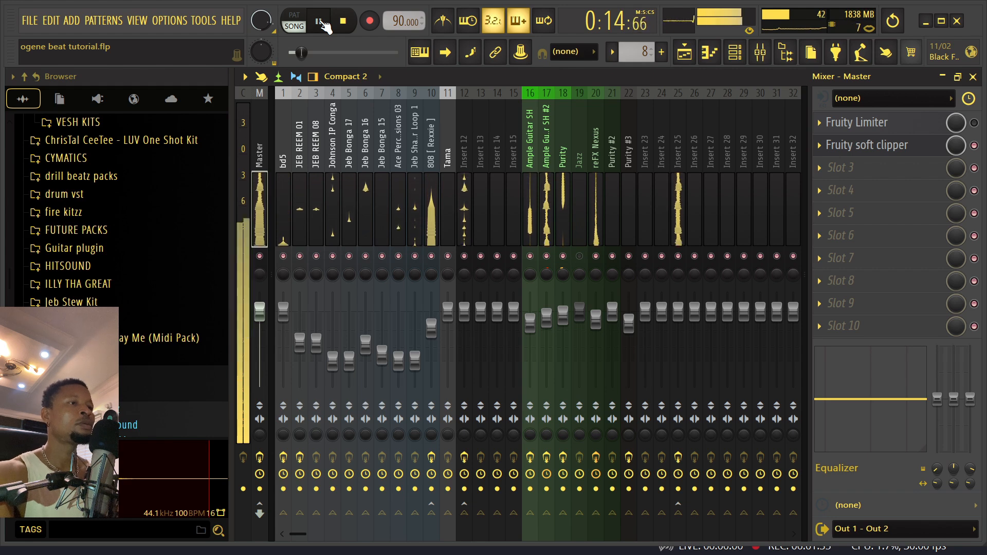
pyautogui.click(697, 61)
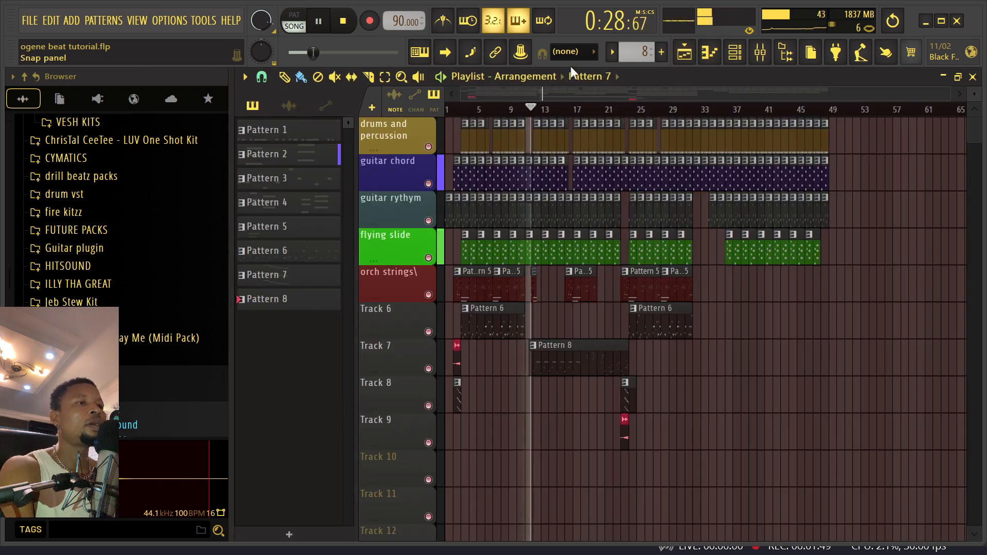
pyautogui.press('space')
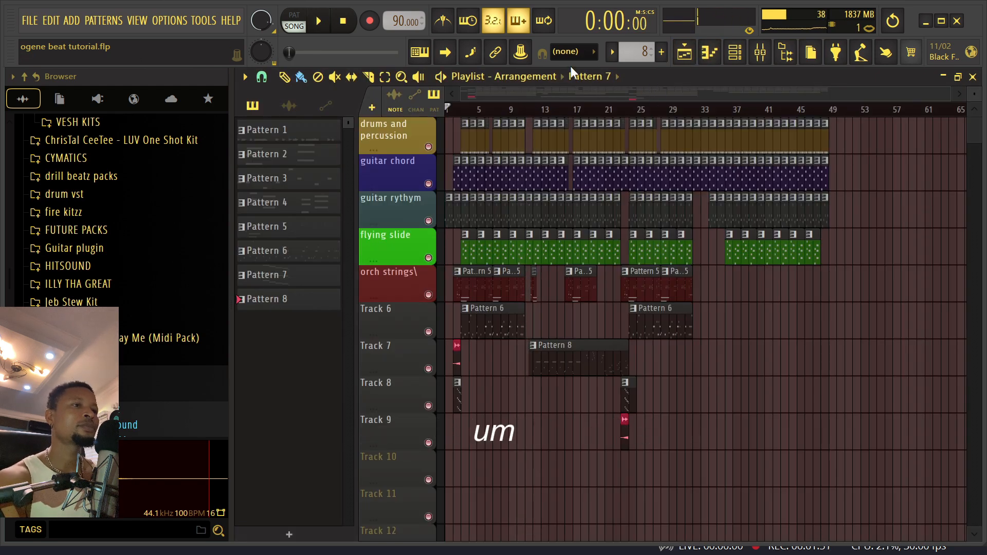
# Look over the mixer, the drum channels and the guitar chord pattern's notes, returning to the playlist.
pyautogui.click(761, 53)
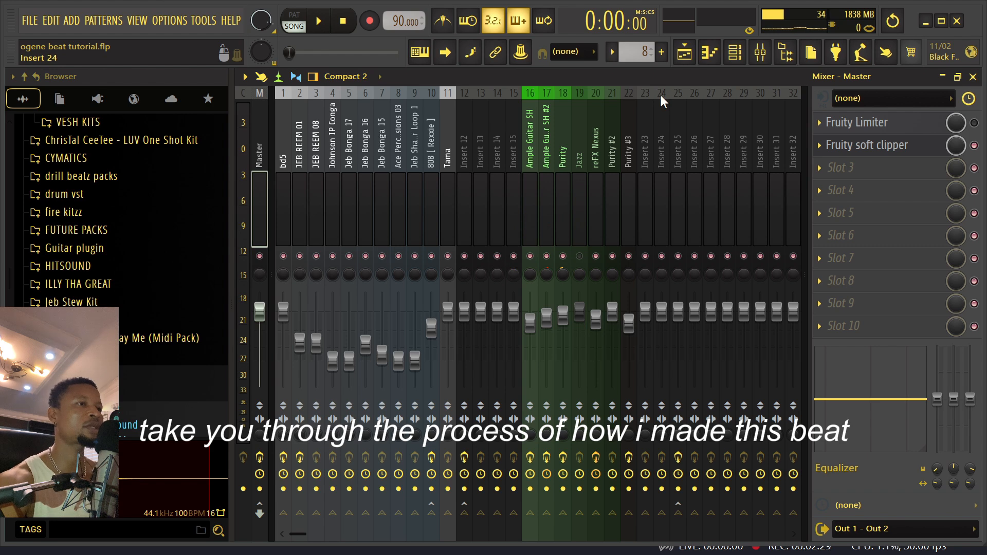
pyautogui.click(736, 52)
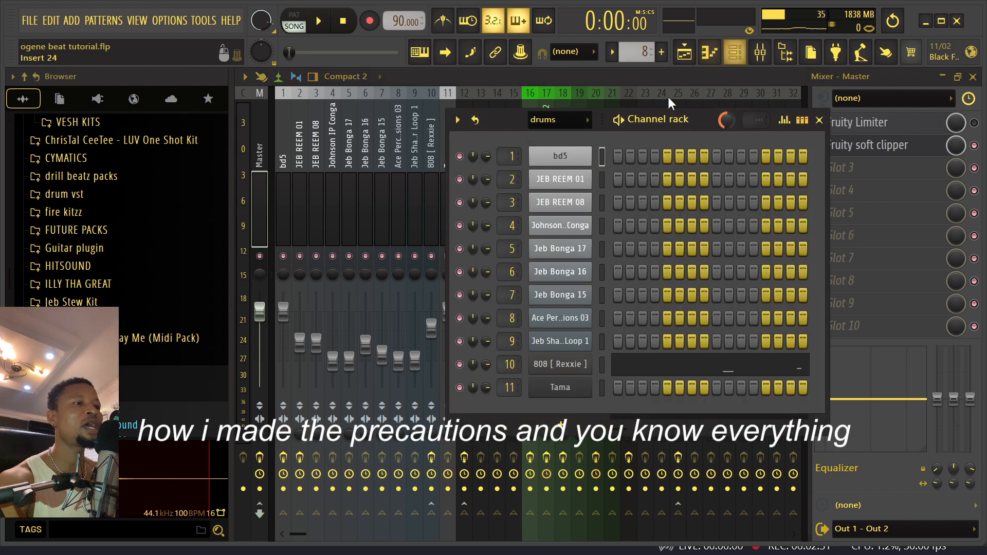
pyautogui.click(684, 54)
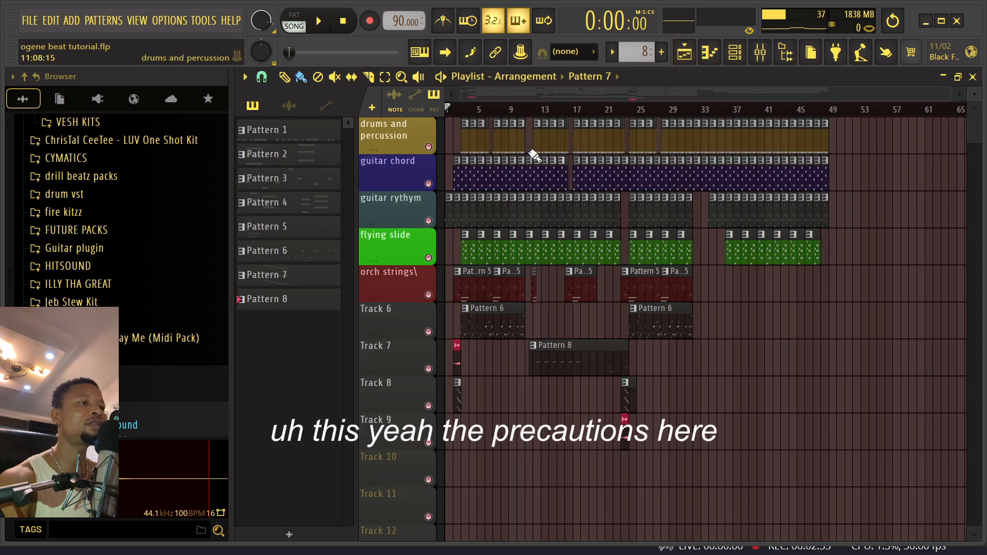
pyautogui.doubleClick(484, 174)
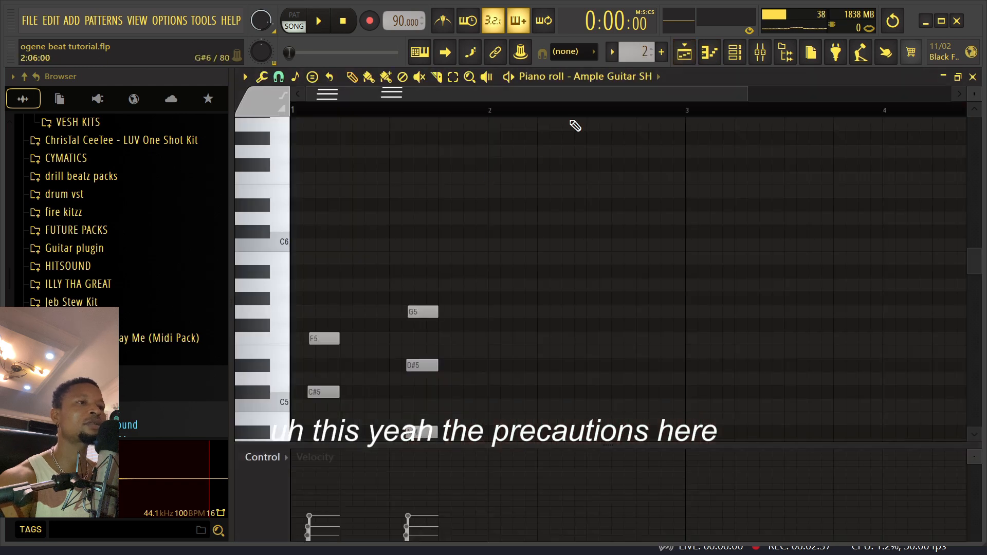
pyautogui.click(732, 57)
pyautogui.press('F5')
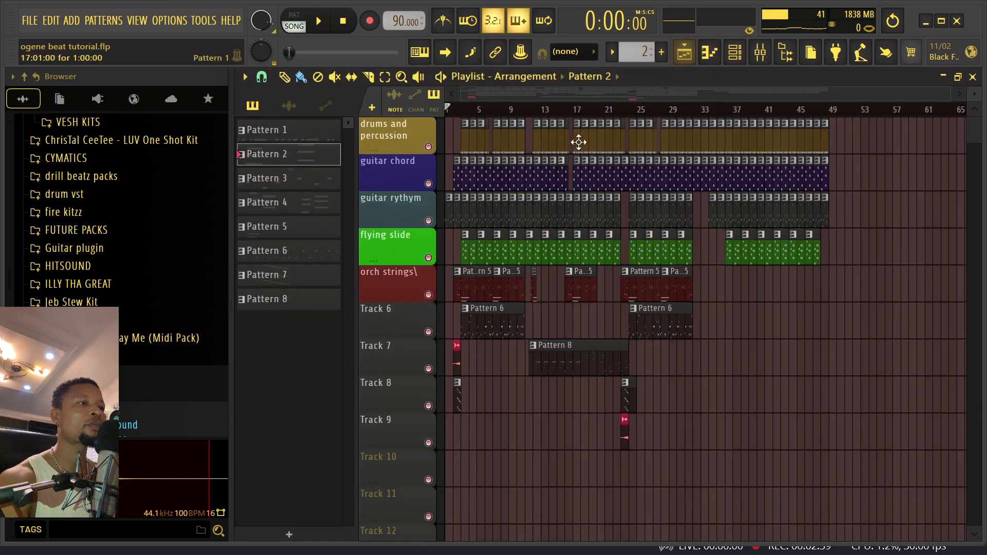
# Examine Pattern 1's bd5 notes and the step sequences of its percussion channels, returning to the playlist.
pyautogui.doubleClick(548, 142)
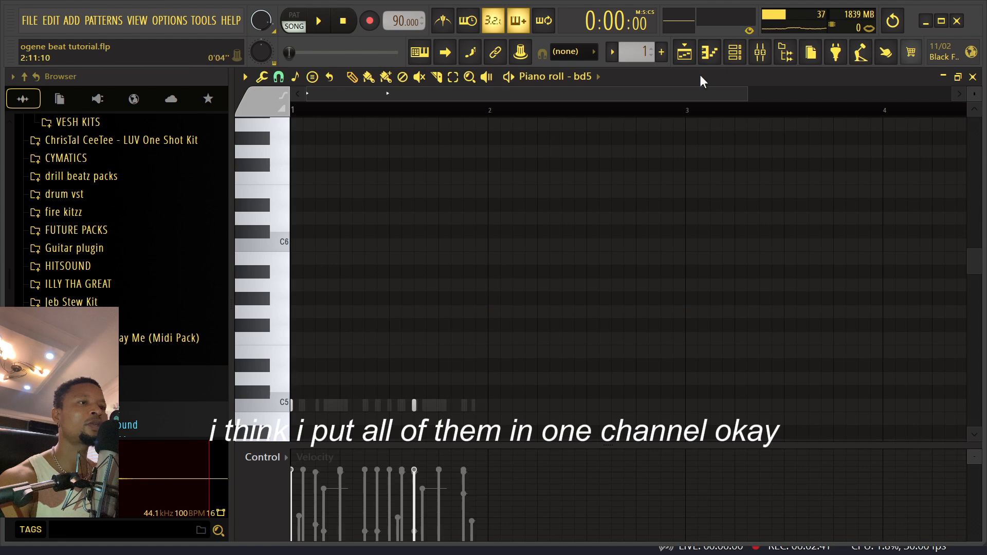
pyautogui.click(735, 52)
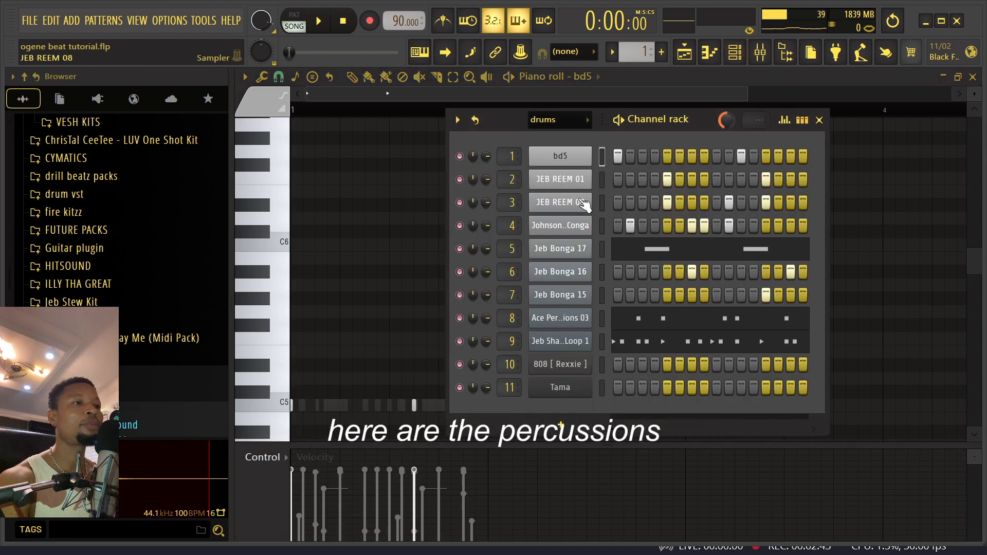
pyautogui.click(685, 52)
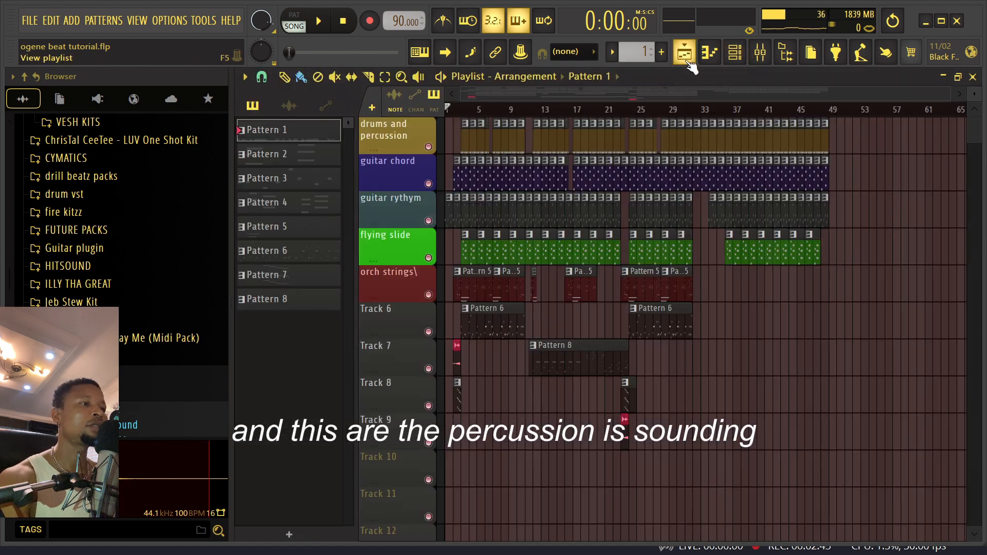
# Solo the drums and percussion track and play it from about bar 28, checking the mixer levels before stopping.
pyautogui.rightClick(428, 148)
pyautogui.press('space')
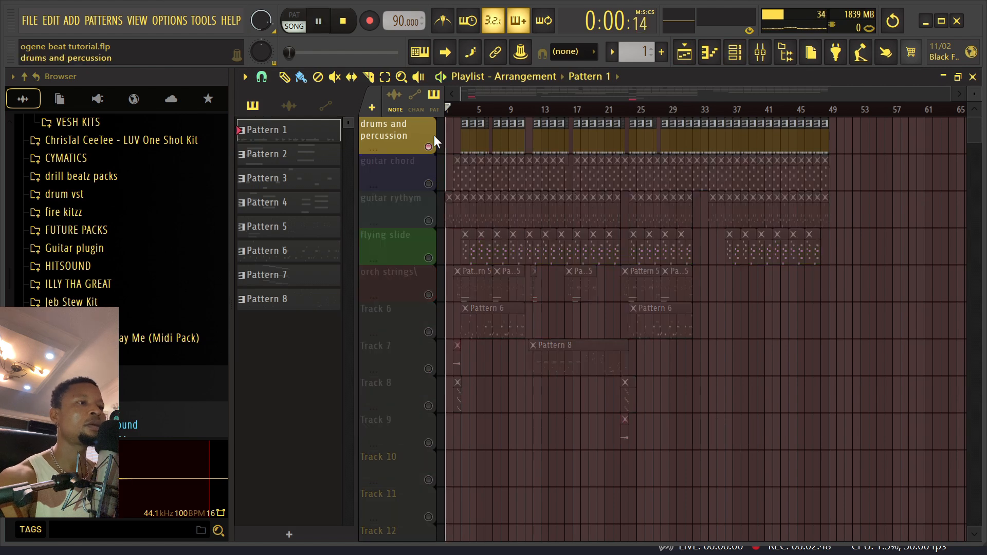
pyautogui.rightClick(468, 127)
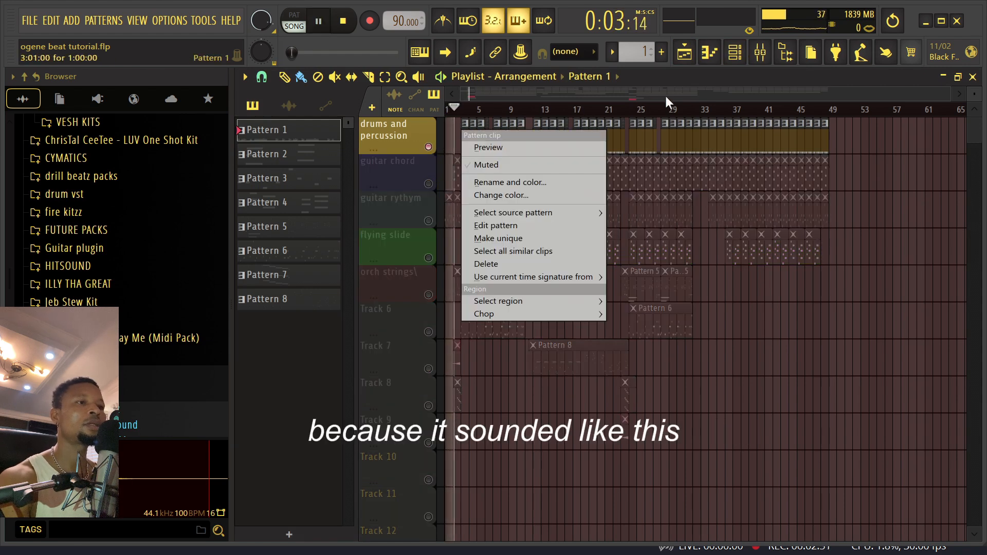
pyautogui.click(667, 109)
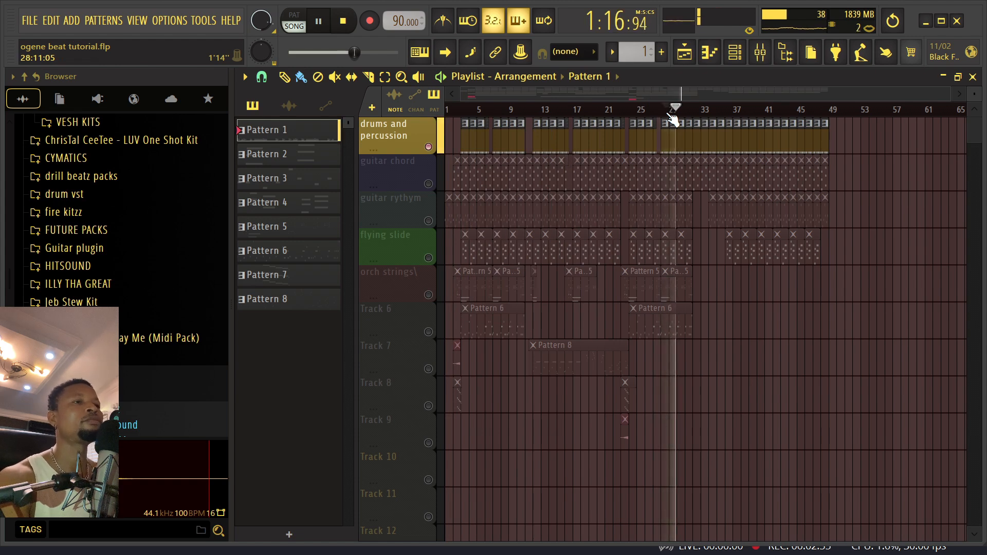
pyautogui.click(772, 54)
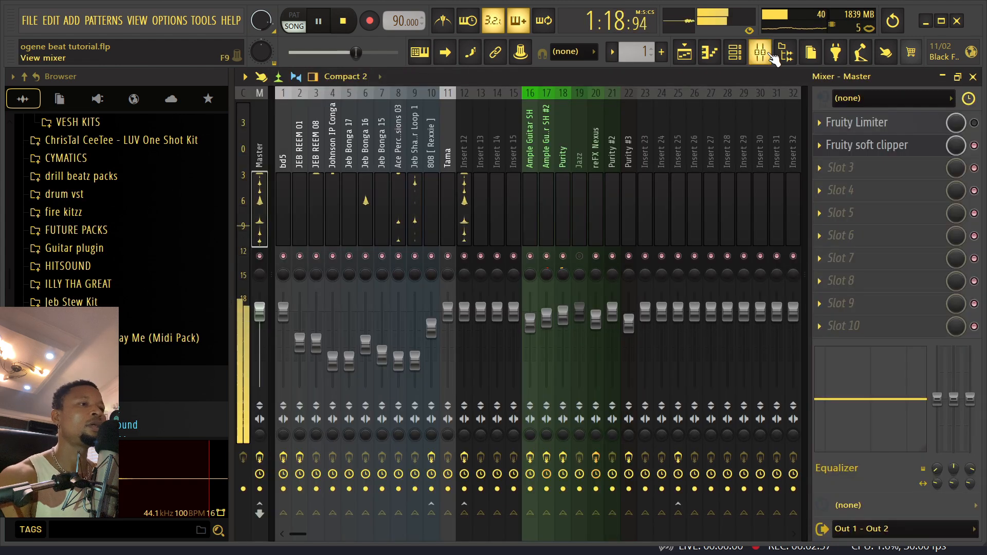
pyautogui.press('space')
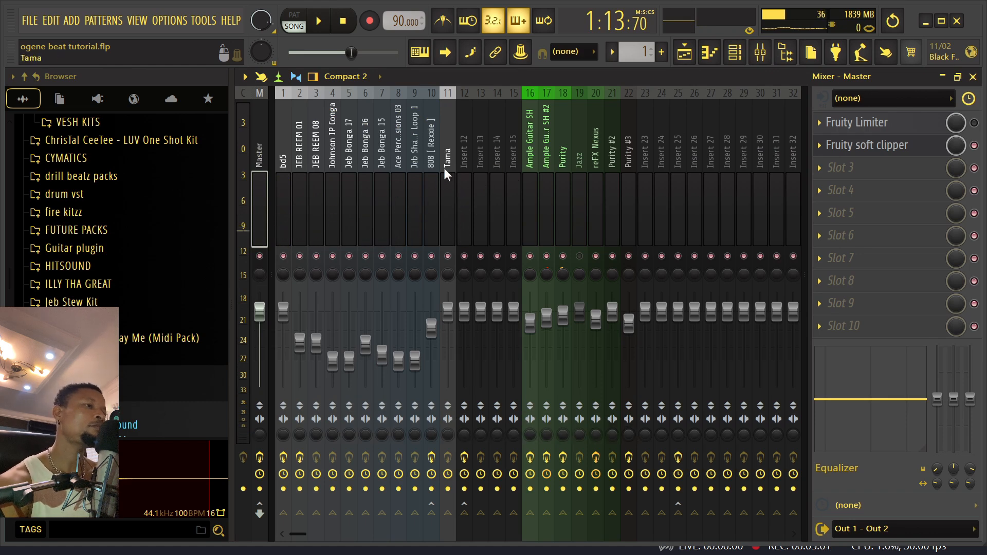
pyautogui.click(288, 183)
pyautogui.click(549, 186)
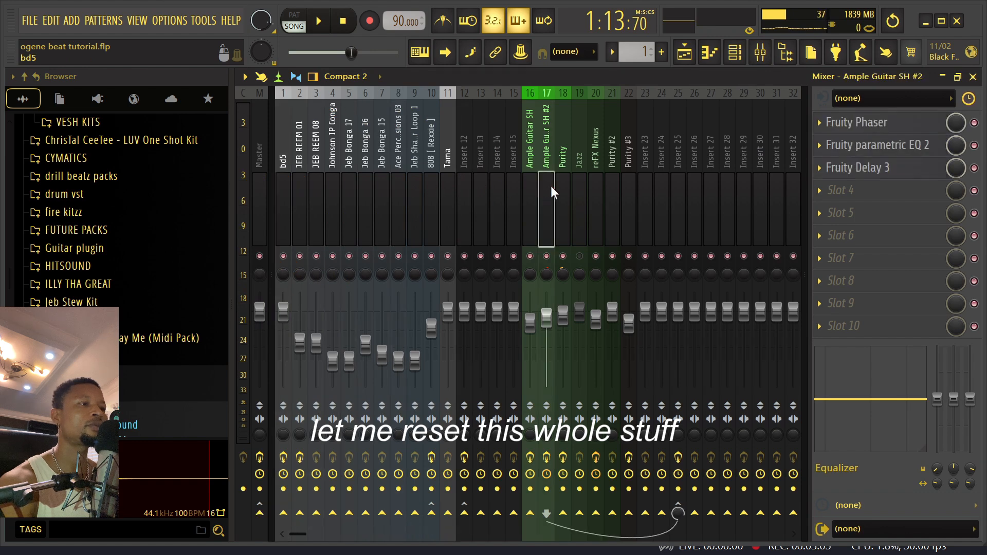
pyautogui.click(347, 185)
pyautogui.moveTo(287, 170); pyautogui.dragTo(628, 166)
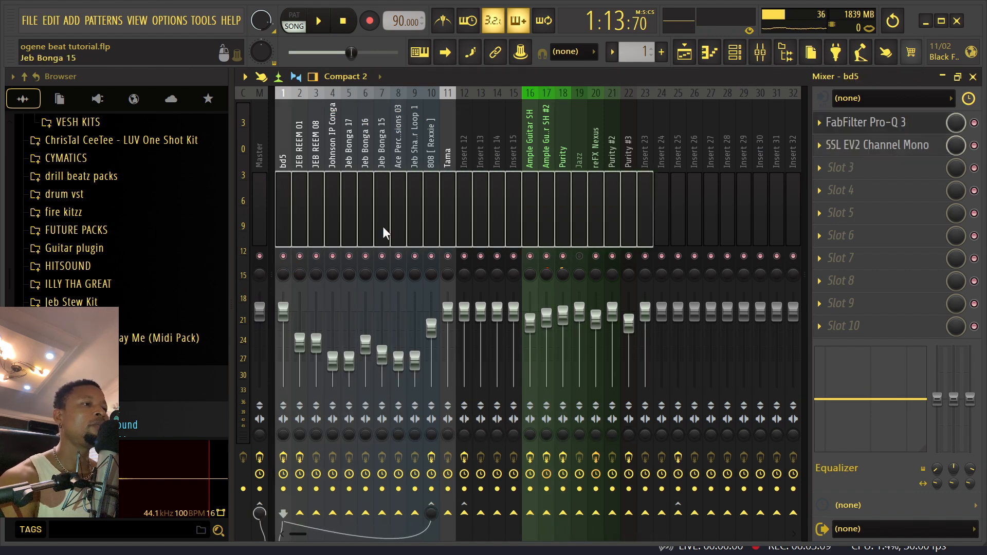
pyautogui.rightClick(350, 228)
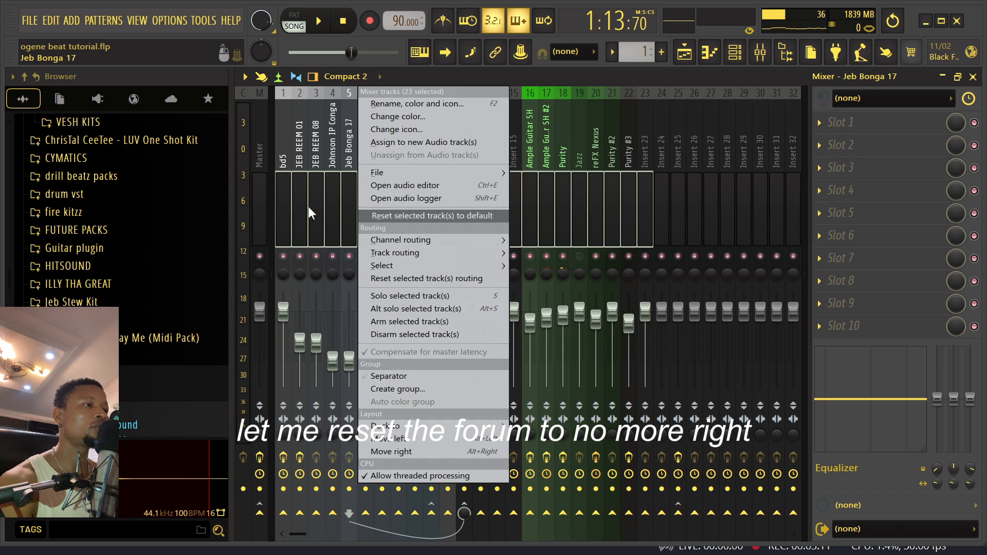
pyautogui.click(280, 303)
# Reset the mixer volume faders of bd5, JEB REEM 01, JEB REEM 08 and Johnson IP Conga to their defaults.
pyautogui.rightClick(279, 301)
pyautogui.click(289, 309)
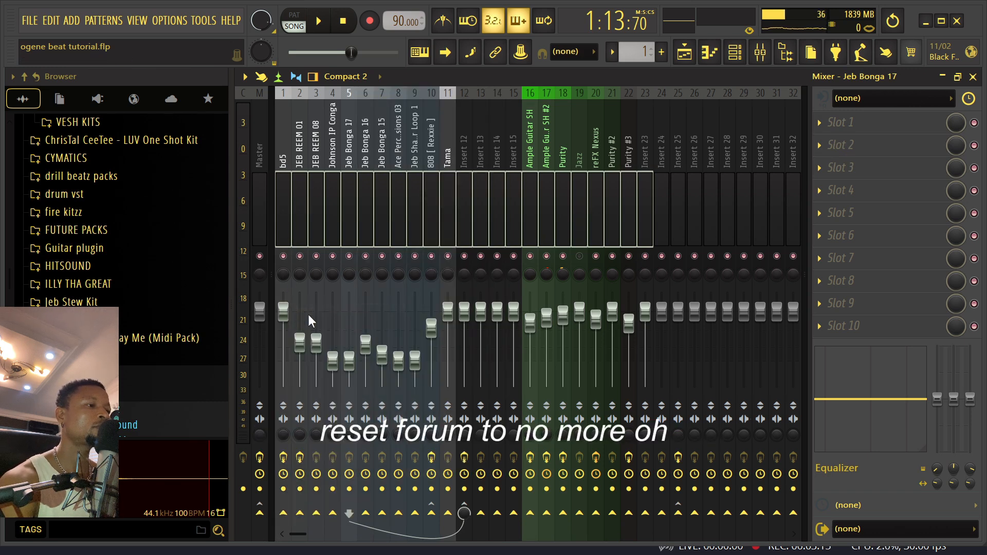
pyautogui.rightClick(299, 341)
pyautogui.click(303, 338)
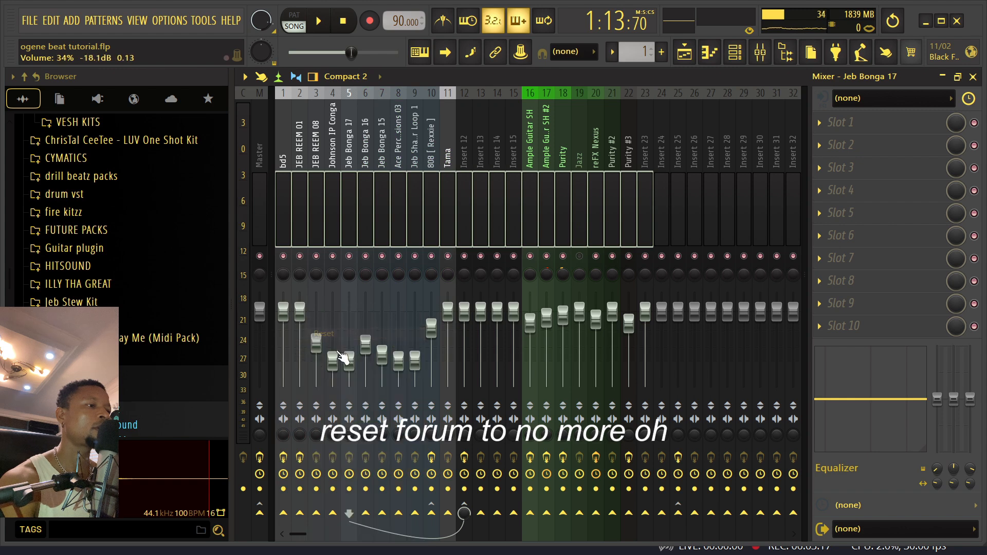
pyautogui.rightClick(318, 340)
pyautogui.click(337, 333)
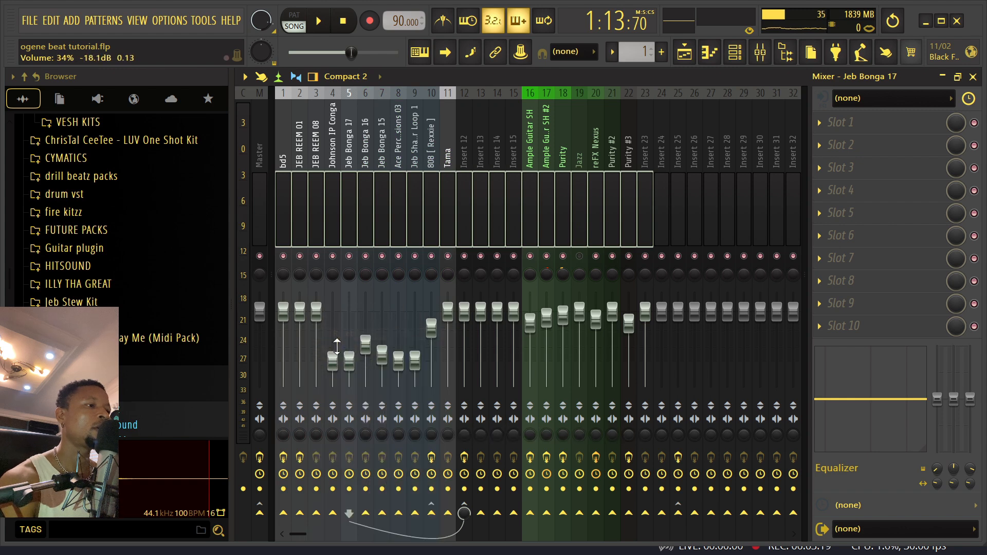
pyautogui.rightClick(334, 354)
pyautogui.click(367, 331)
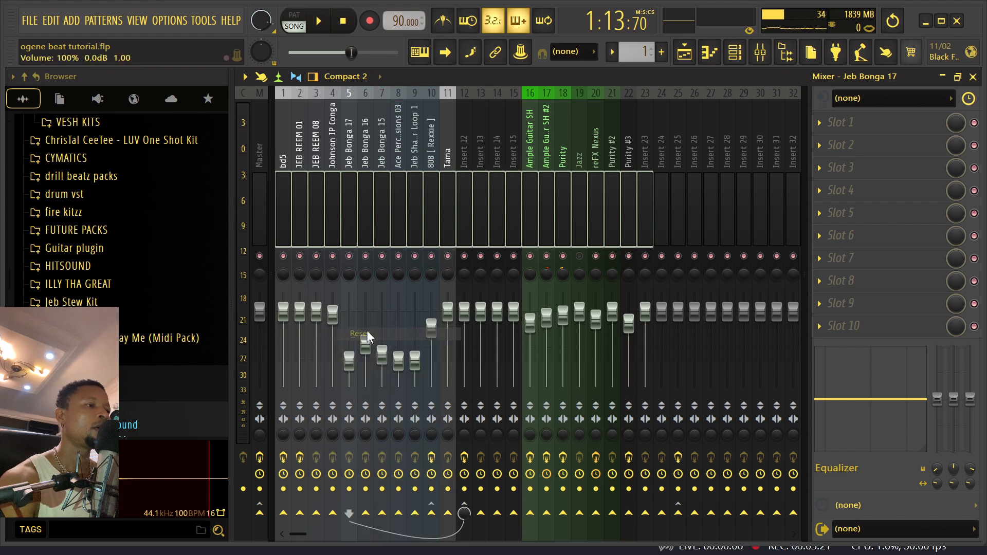
# Reset the mixer volume faders of Jeb Bonga 17, Jeb Bonga 16 and Jeb Bonga 15 to their defaults.
pyautogui.rightClick(347, 356)
pyautogui.click(370, 334)
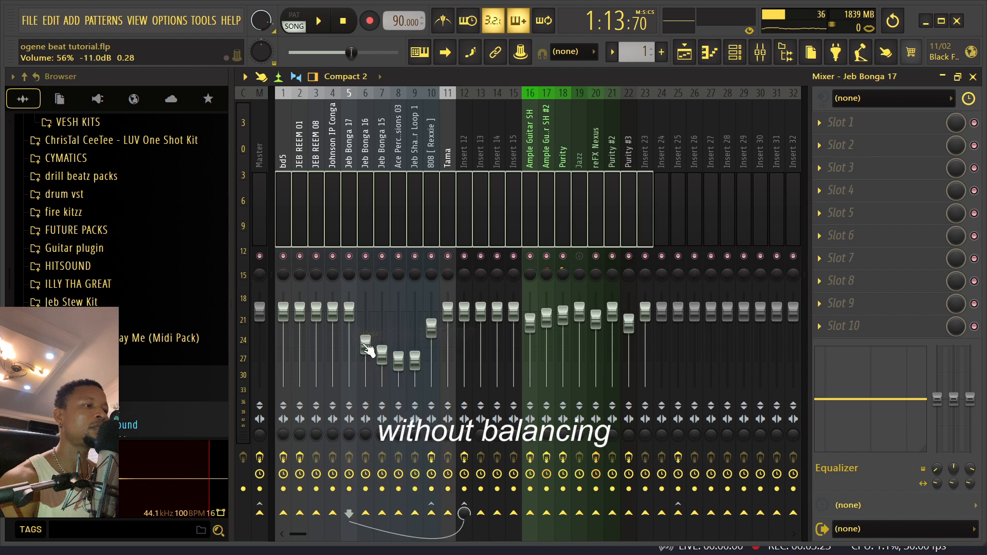
pyautogui.rightClick(367, 343)
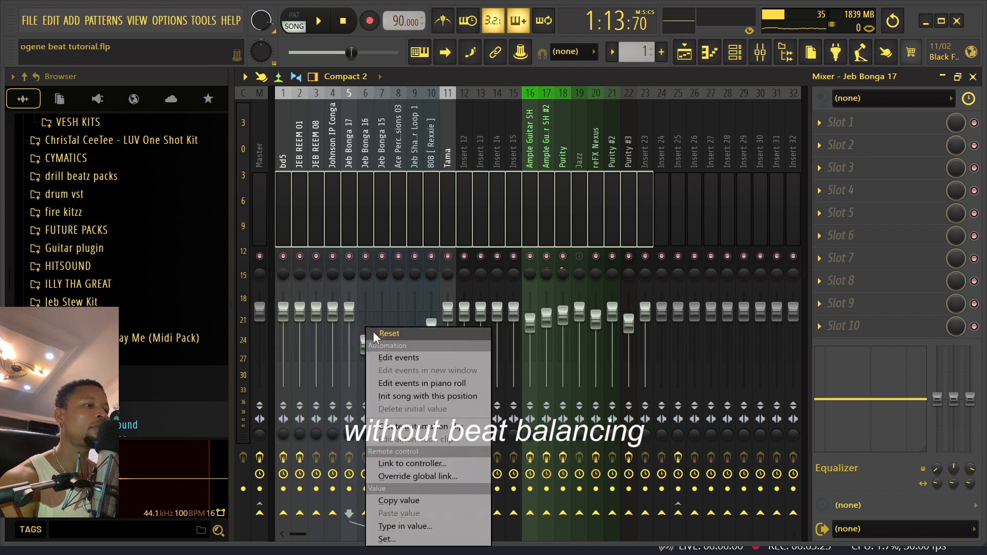
pyautogui.click(373, 332)
pyautogui.rightClick(380, 357)
pyautogui.click(398, 335)
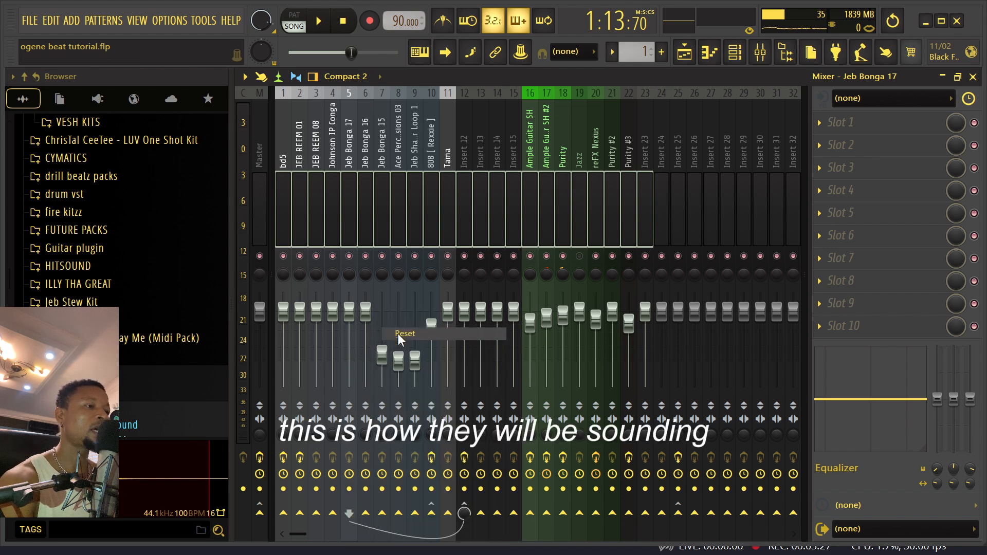
# Reset the volume faders of mixer tracks 8 to 10, from Ace Percussions 03 to 808 [ Rexxie ], to their defaults.
pyautogui.rightClick(398, 359)
pyautogui.click(421, 334)
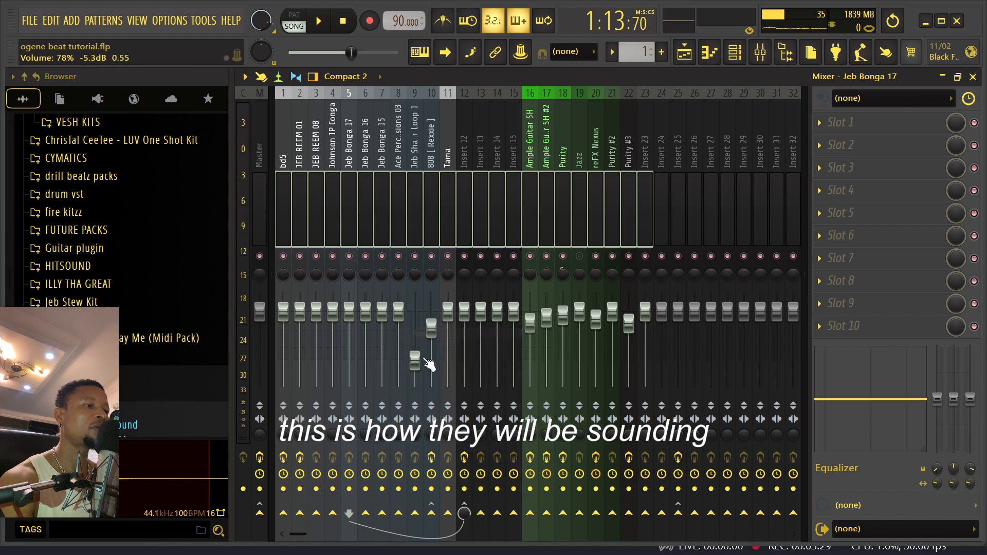
pyautogui.rightClick(412, 359)
pyautogui.click(425, 332)
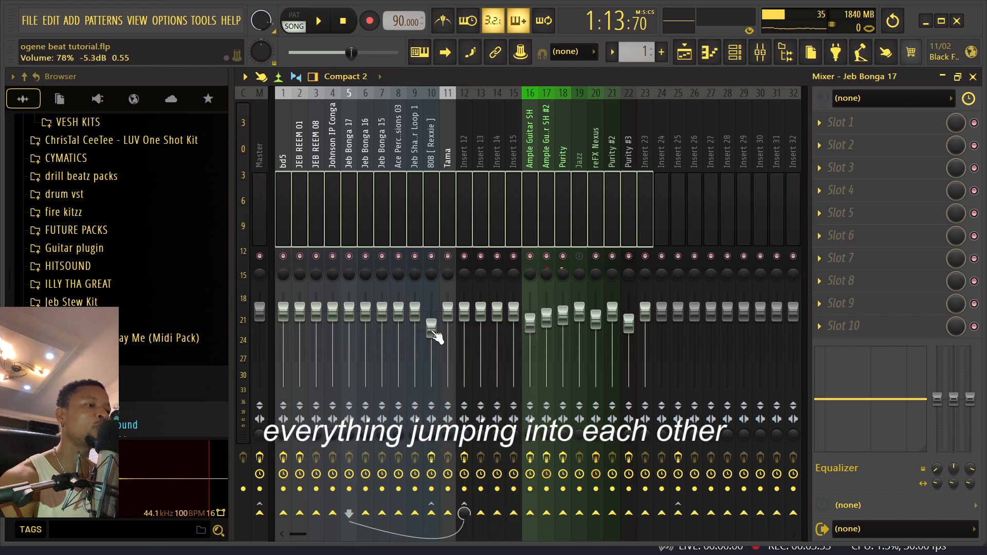
pyautogui.rightClick(432, 332)
pyautogui.click(450, 336)
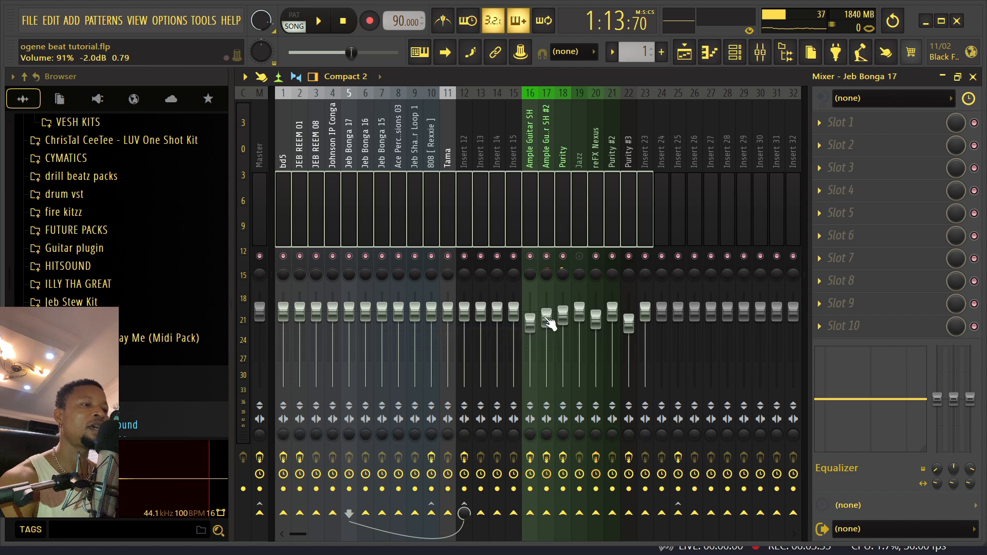
# Play the soloed drums with the reset levels and reset the Ample Guitar SH volume fader to its default.
pyautogui.press('space')
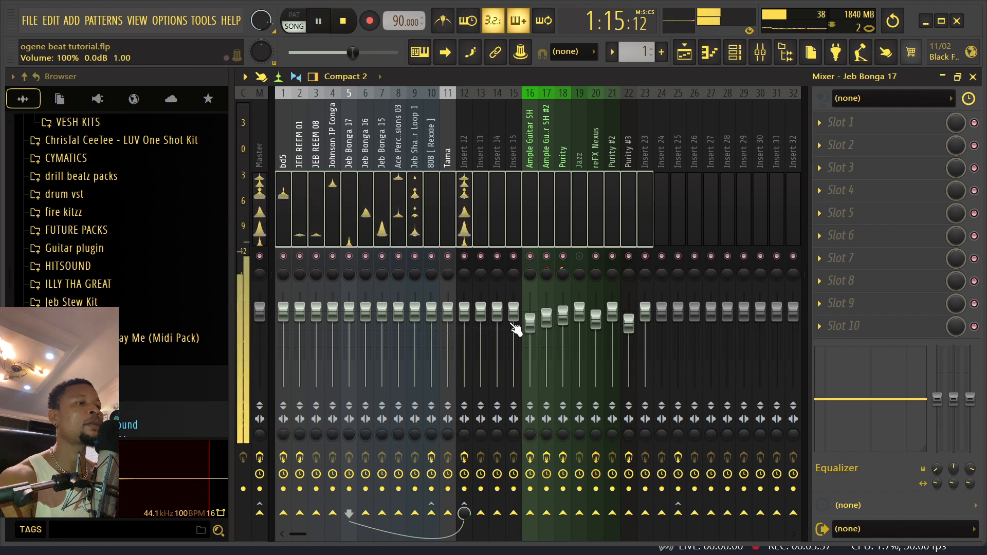
pyautogui.rightClick(526, 322)
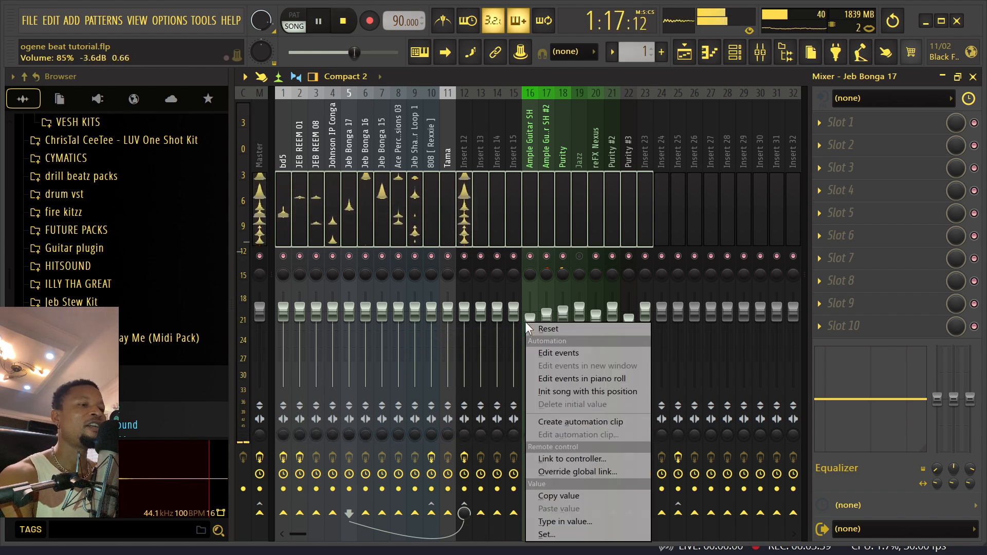
pyautogui.click(560, 328)
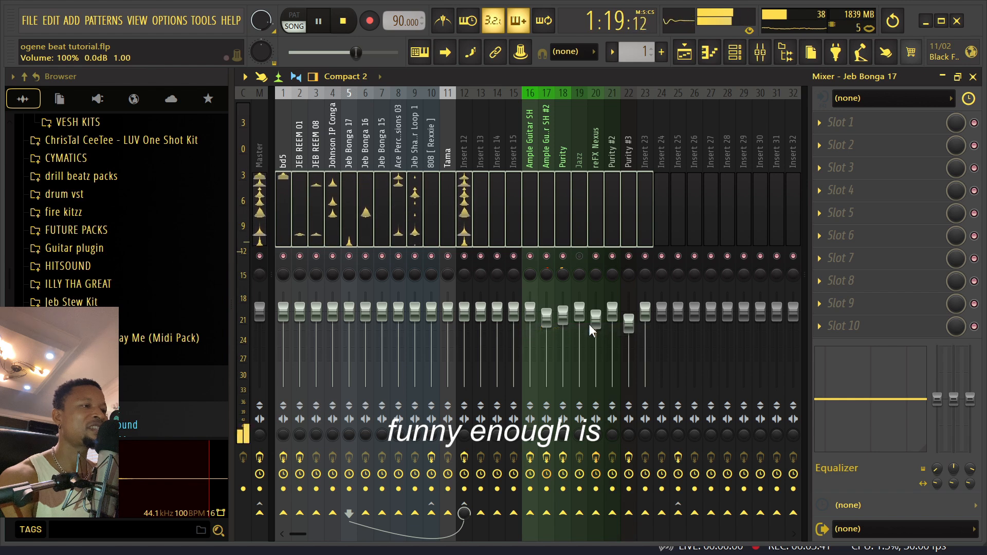
# Inspect the effect chains of Ace Percussions 03, Insert 12 and the Master track while the drums play.
pyautogui.click(395, 206)
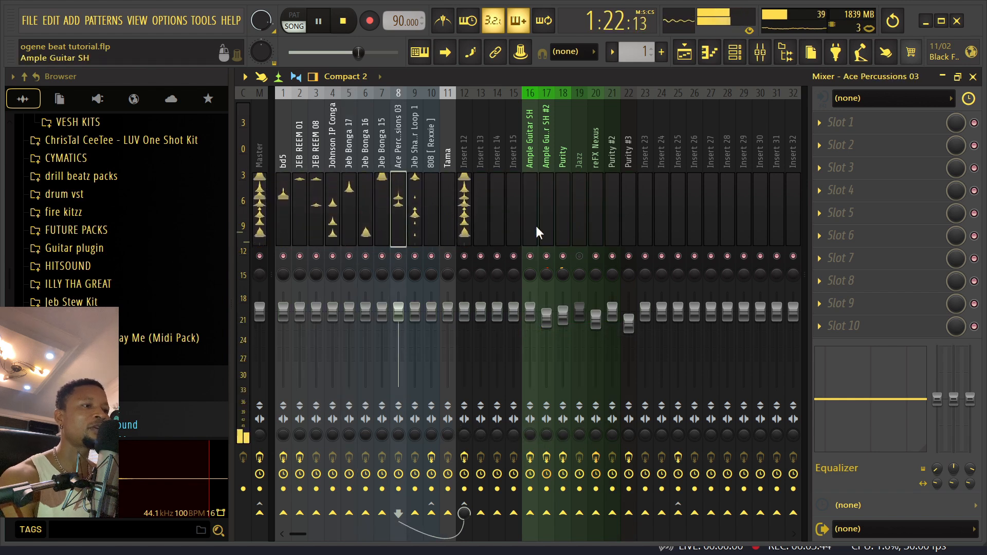
pyautogui.click(475, 202)
pyautogui.click(467, 202)
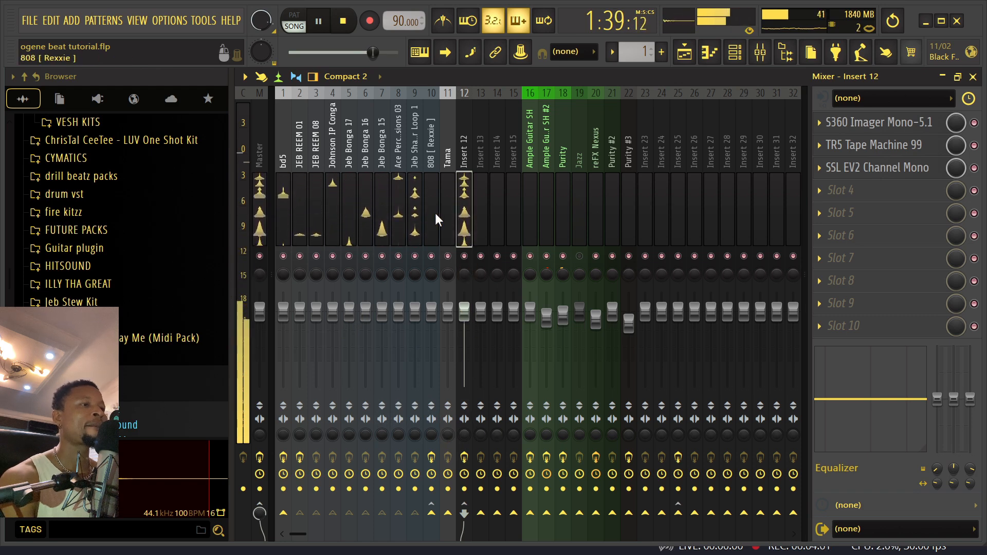
pyautogui.click(263, 185)
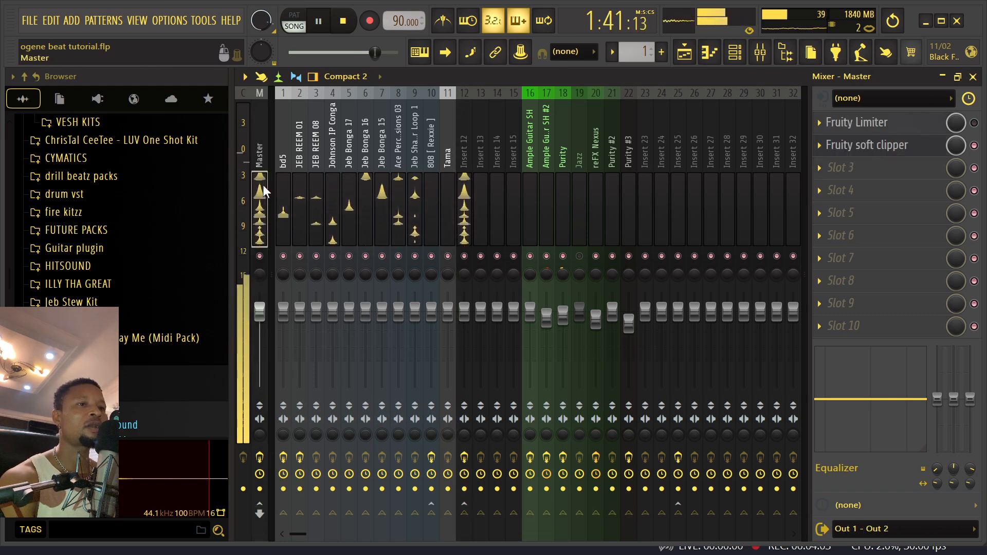
# Solo the bd5 kick track during playback and unmute JEB REEM 01, JEB REEM 08 and Insert 12 alongside it.
pyautogui.click(383, 190)
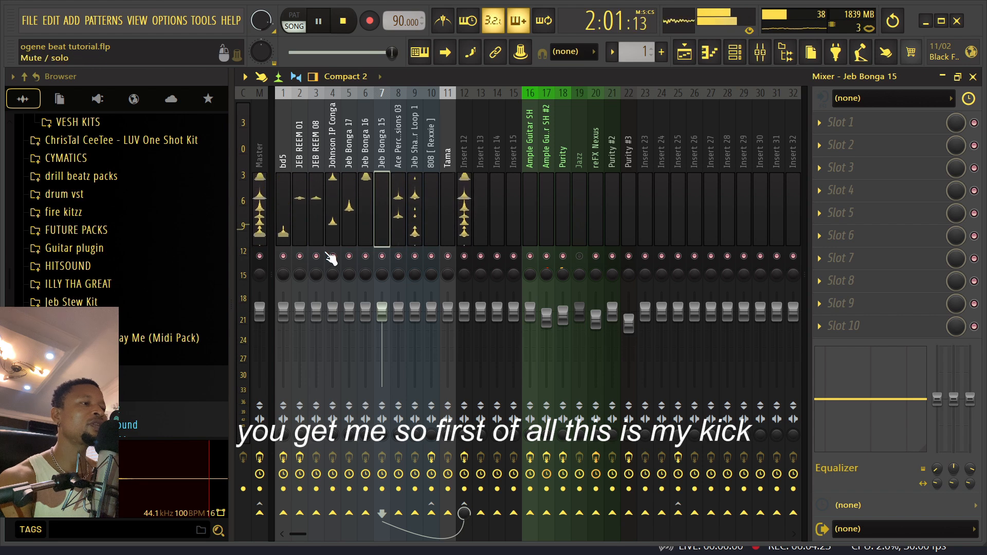
pyautogui.rightClick(283, 256)
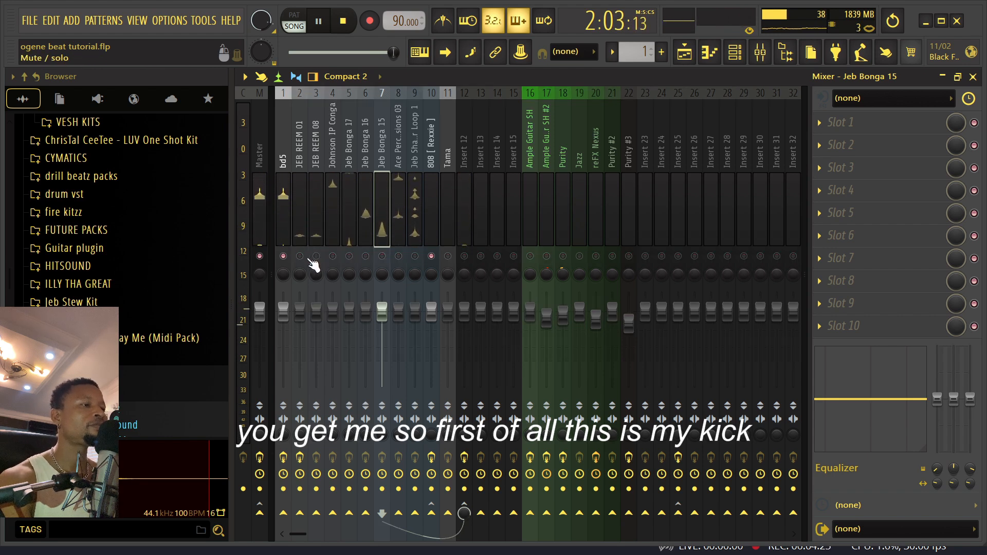
pyautogui.click(284, 199)
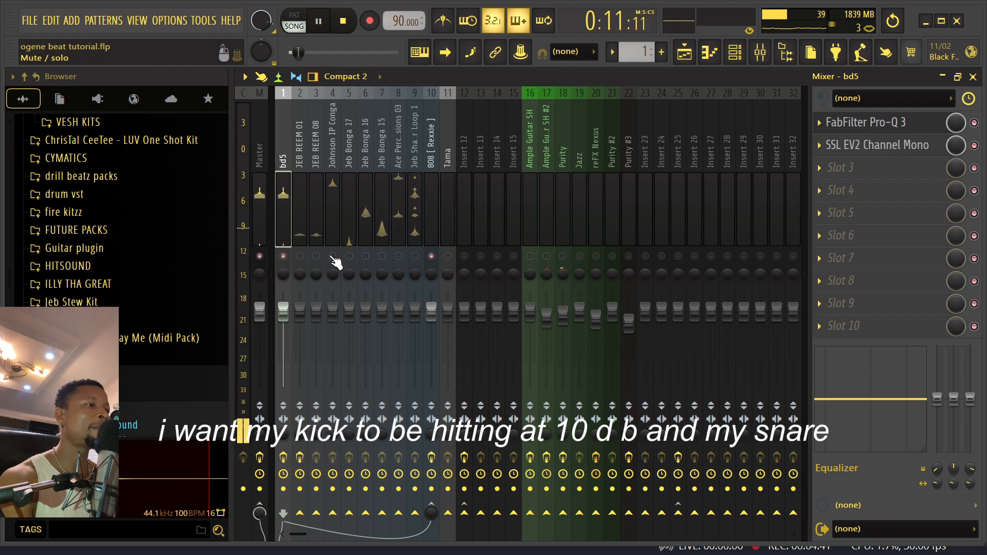
pyautogui.click(317, 256)
pyautogui.click(301, 257)
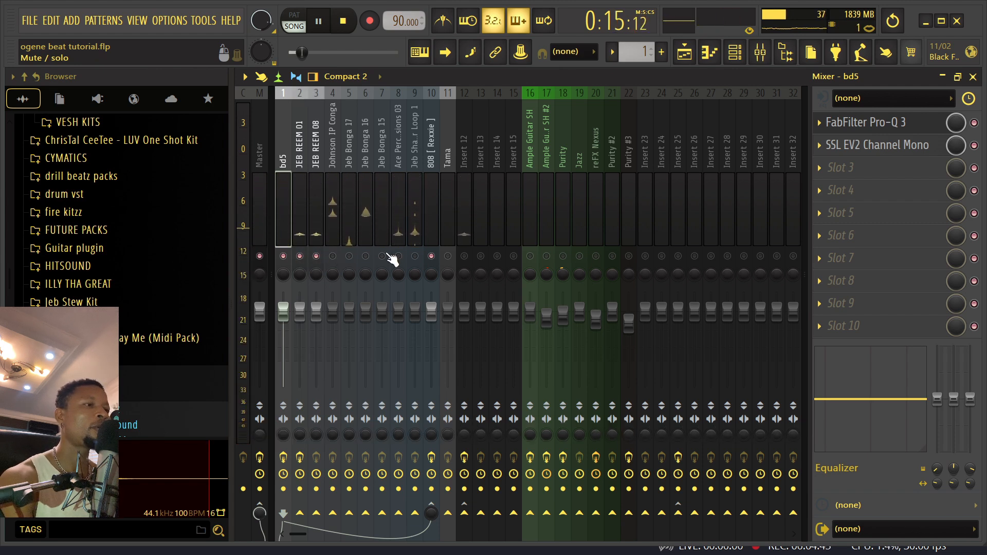
pyautogui.click(464, 256)
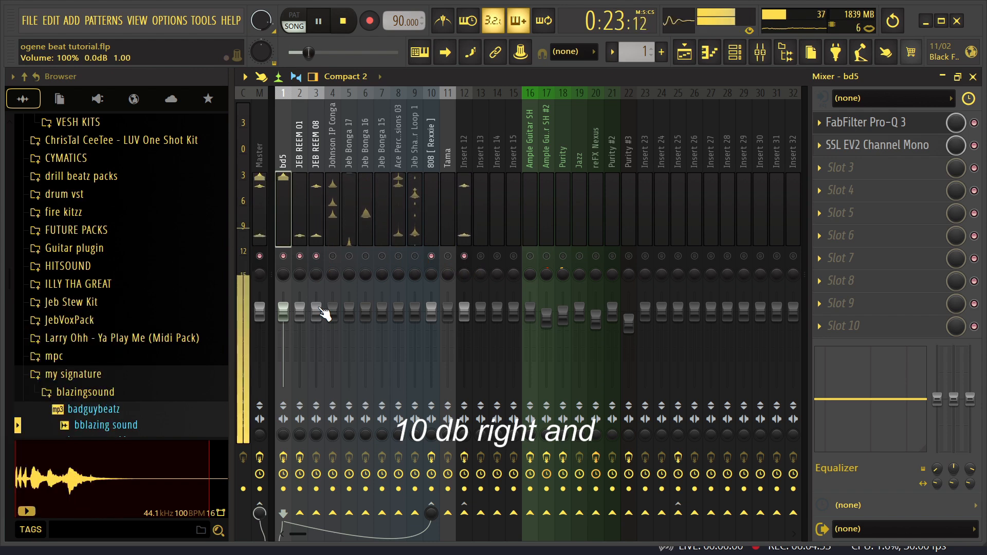
# Unmute the Johnson IP Conga track and lower its volume fader below its default level.
pyautogui.click(333, 256)
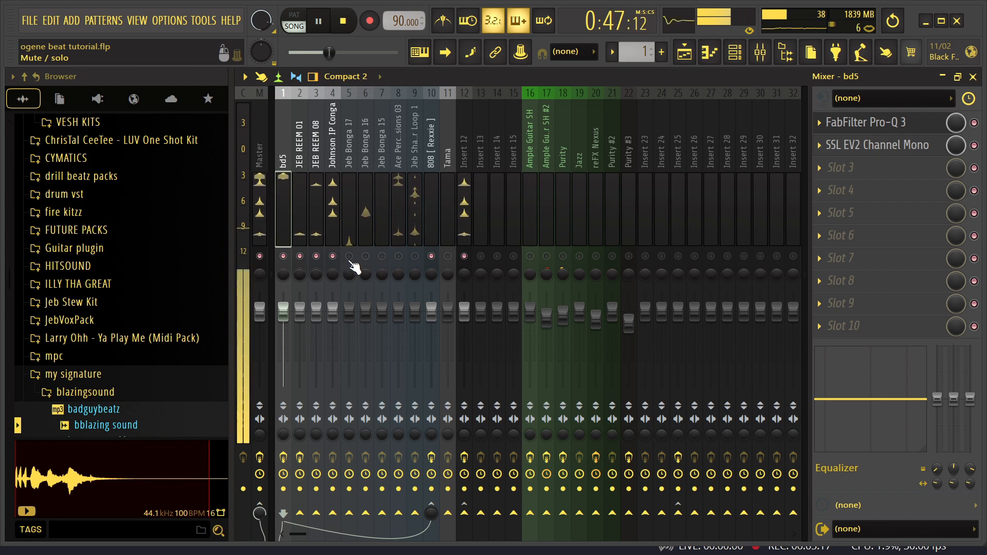
pyautogui.click(332, 316)
pyautogui.moveTo(333, 316); pyautogui.dragTo(333, 319)
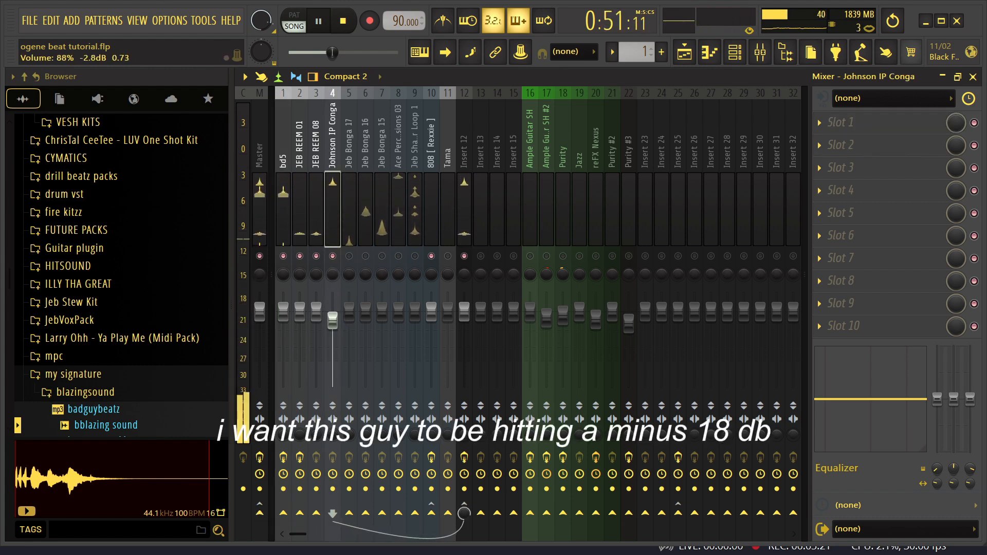
pyautogui.moveTo(333, 323); pyautogui.dragTo(336, 329)
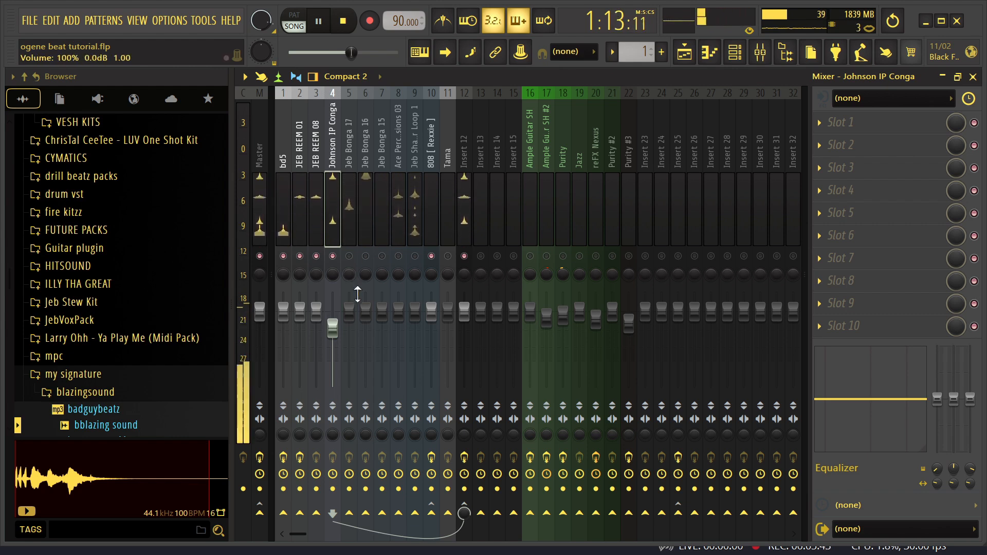
# Unmute the Jeb Bonga 17 track and lower its volume to about -8 dB.
pyautogui.click(352, 262)
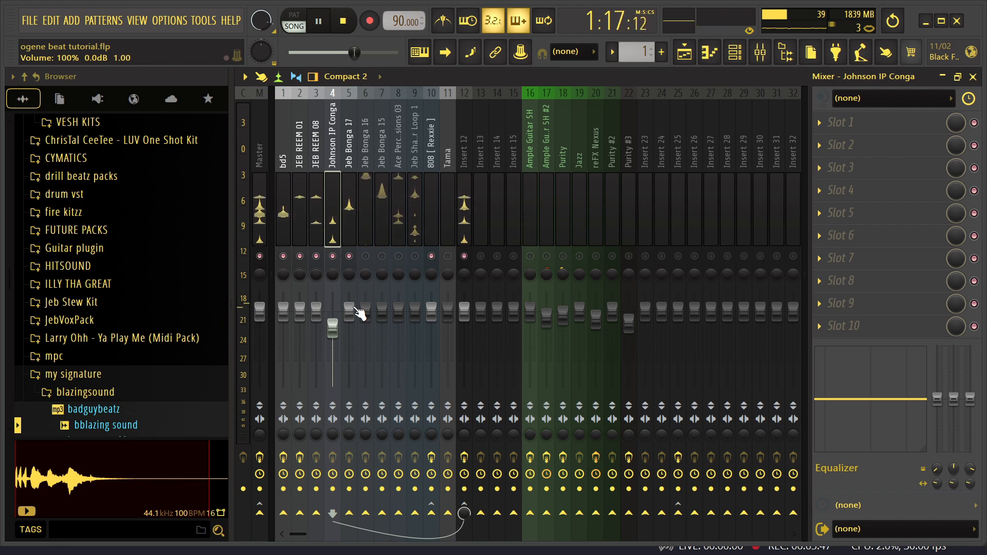
pyautogui.click(356, 309)
pyautogui.moveTo(349, 311); pyautogui.dragTo(349, 339)
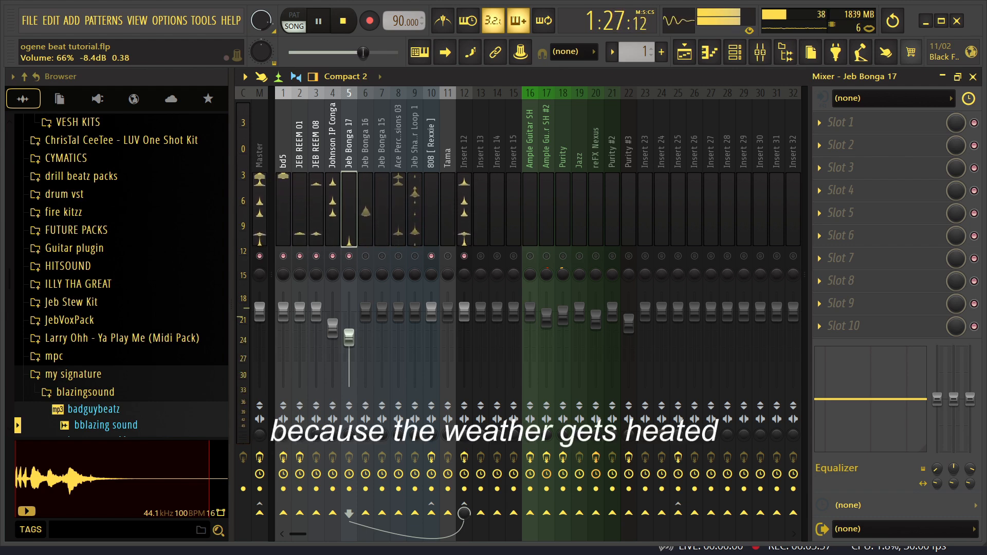
pyautogui.moveTo(355, 339); pyautogui.dragTo(355, 337)
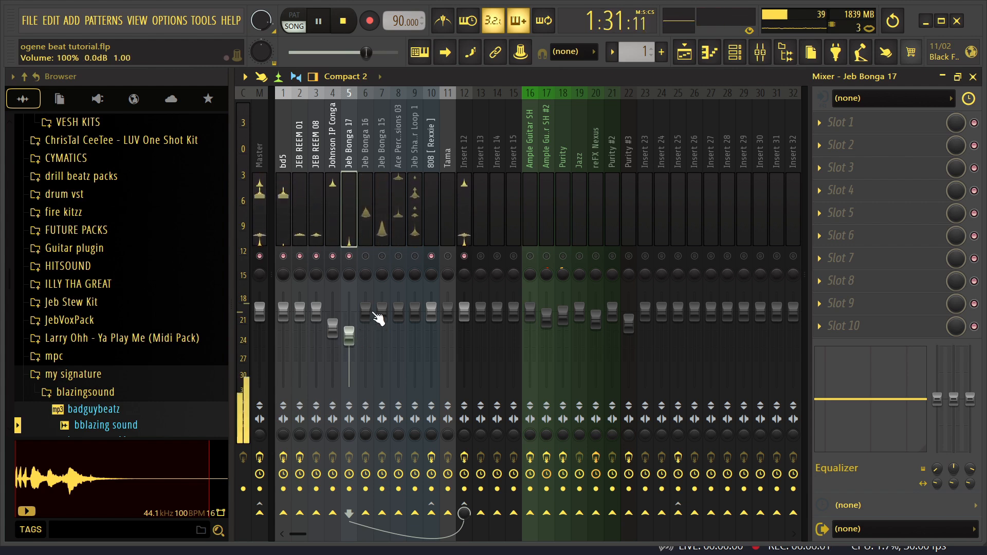
# Unmute the Jeb Bonga 16 track and lower its volume to about -8 dB.
pyautogui.click(366, 312)
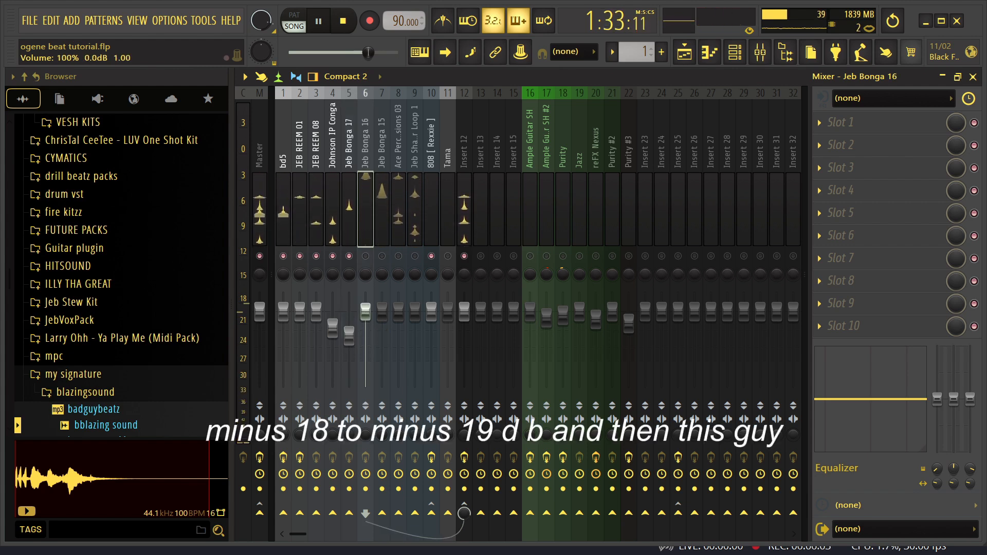
pyautogui.click(367, 257)
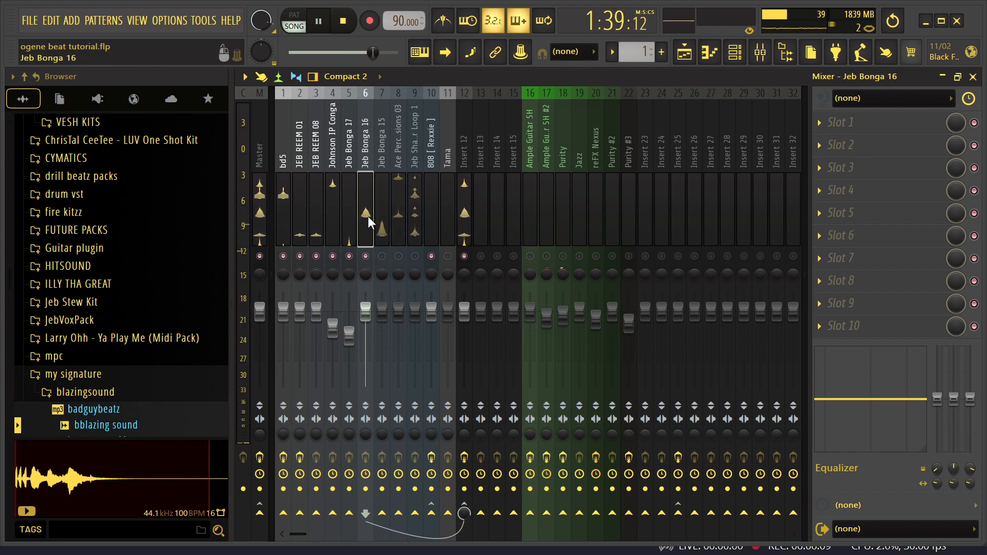
pyautogui.moveTo(366, 309); pyautogui.dragTo(369, 338)
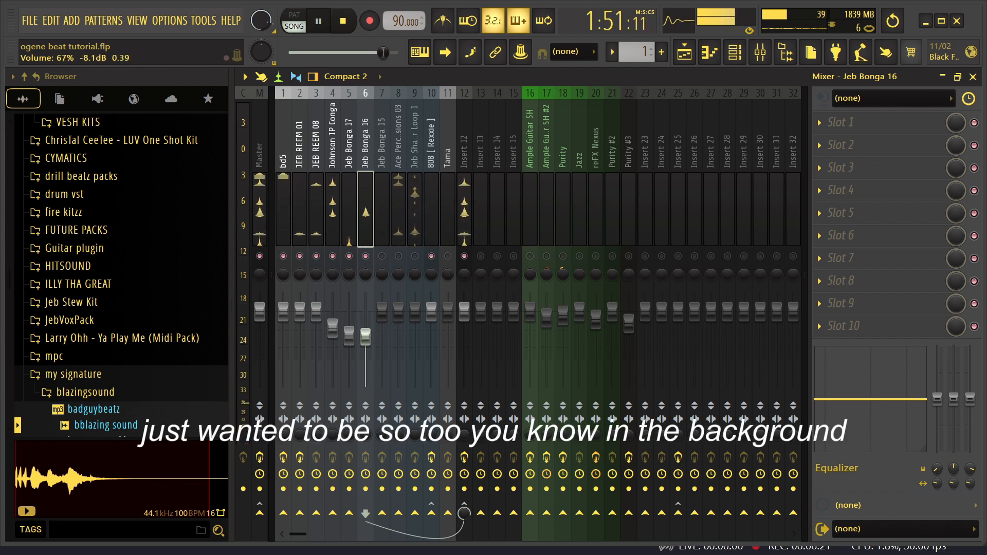
pyautogui.moveTo(375, 340); pyautogui.dragTo(374, 341)
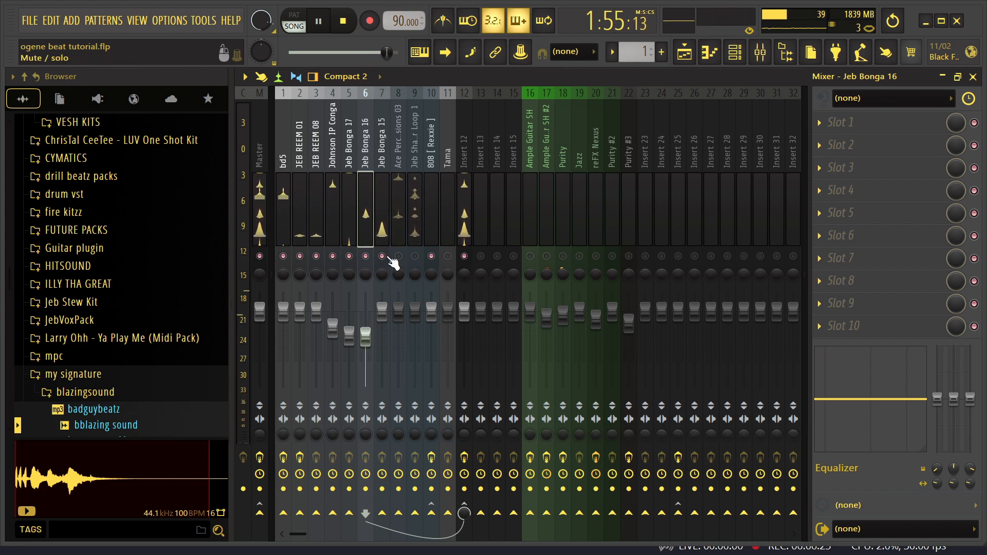
# Unmute Jeb Bonga 15 and Ace Percussions 03, and lower the Ace Percussions 03 volume to about -9.0 dB.
pyautogui.click(387, 312)
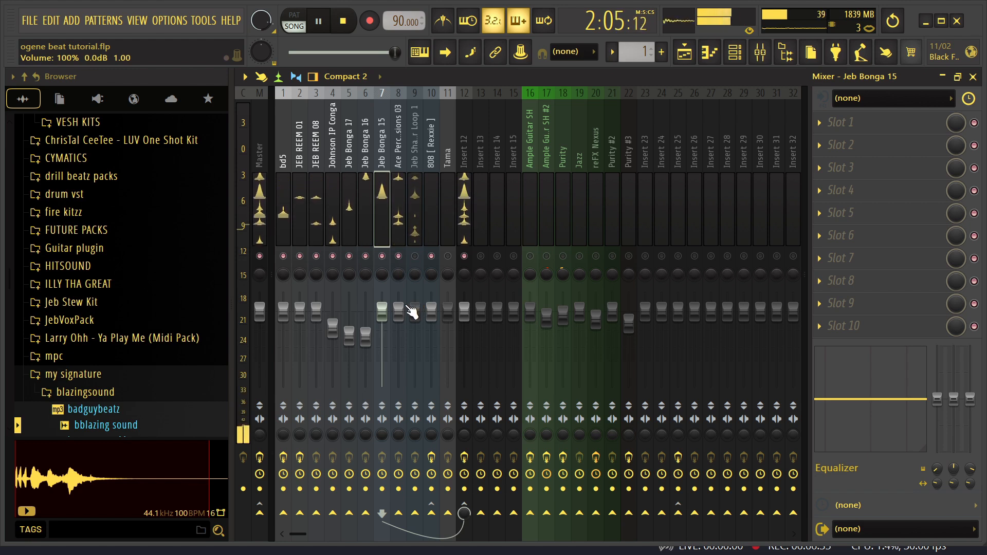
pyautogui.click(405, 310)
pyautogui.moveTo(399, 311); pyautogui.dragTo(398, 341)
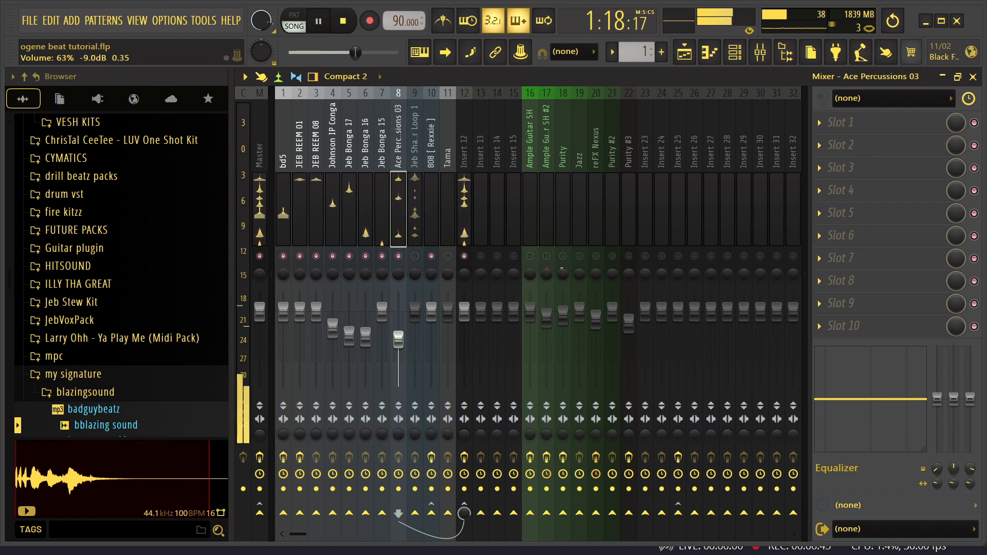
# Unmute Jeb Shaker Loop 1 and lower its volume to about -10.6 dB, checking the Master level.
pyautogui.click(415, 313)
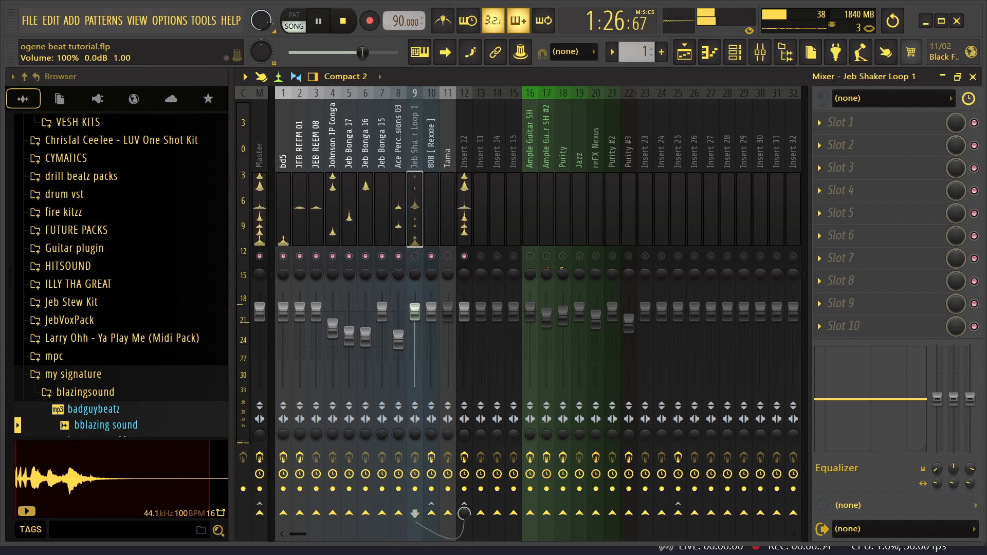
pyautogui.click(261, 194)
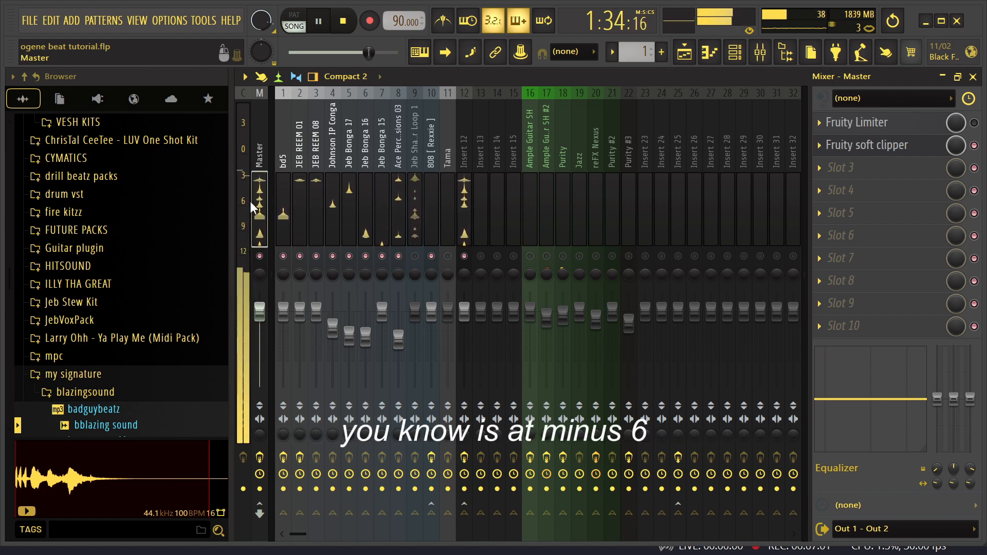
pyautogui.click(416, 228)
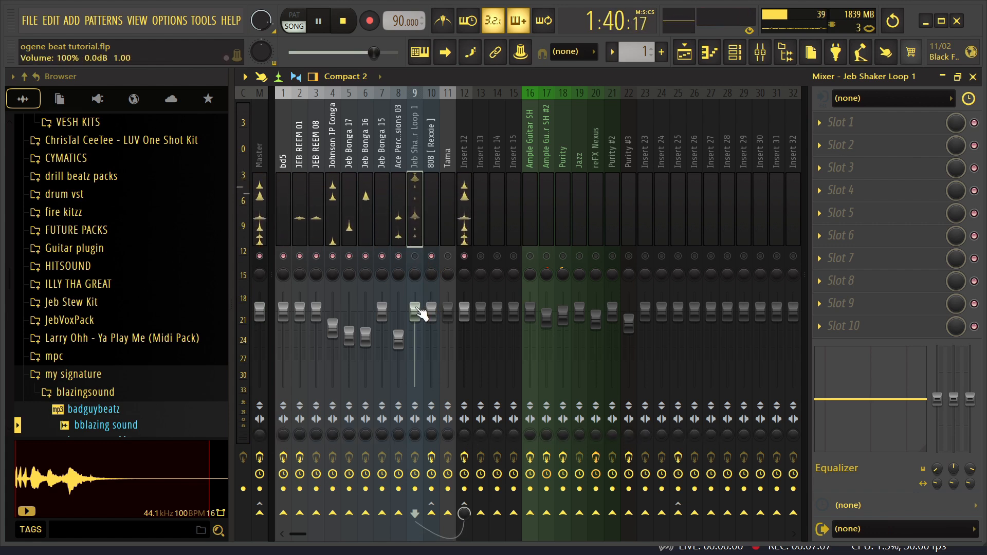
pyautogui.moveTo(420, 314); pyautogui.dragTo(416, 340)
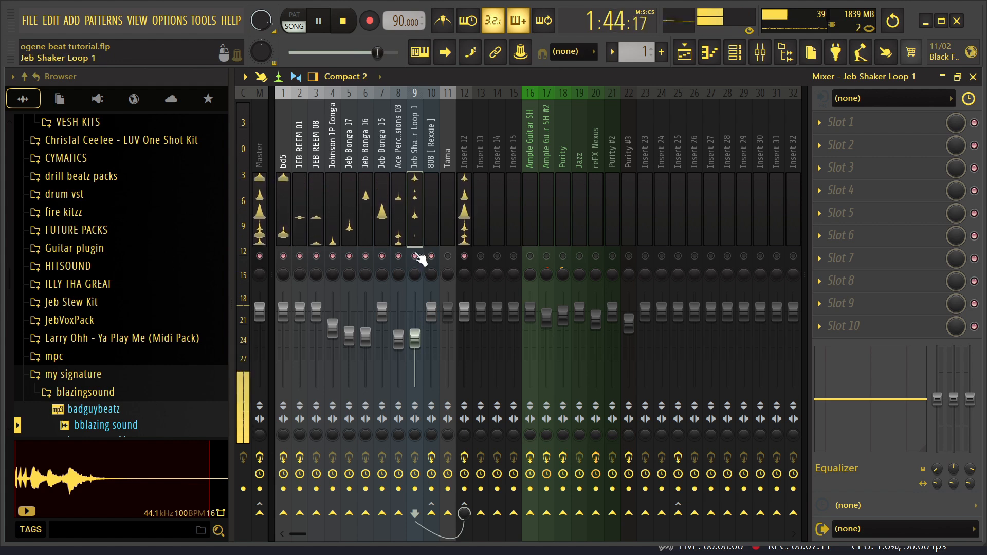
pyautogui.moveTo(414, 324); pyautogui.dragTo(414, 330)
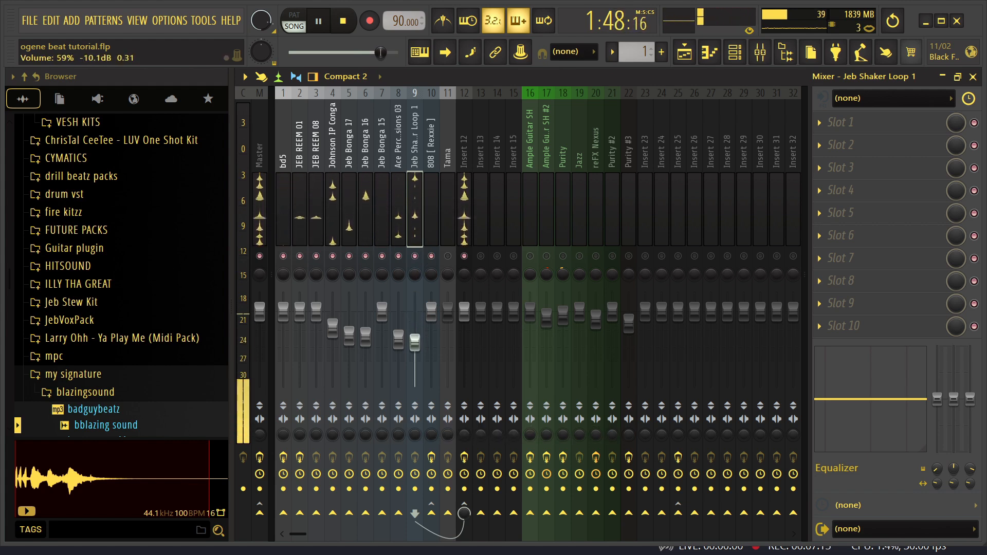
pyautogui.moveTo(415, 344); pyautogui.dragTo(415, 346)
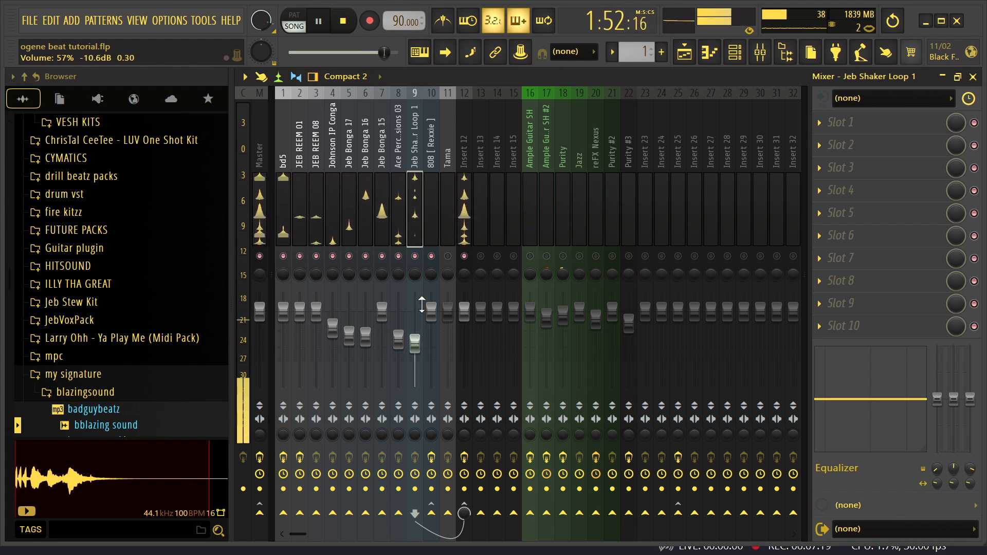
# Try the Insert 12 volume at about -0.5 dB and reset the fader to its default.
pyautogui.click(463, 212)
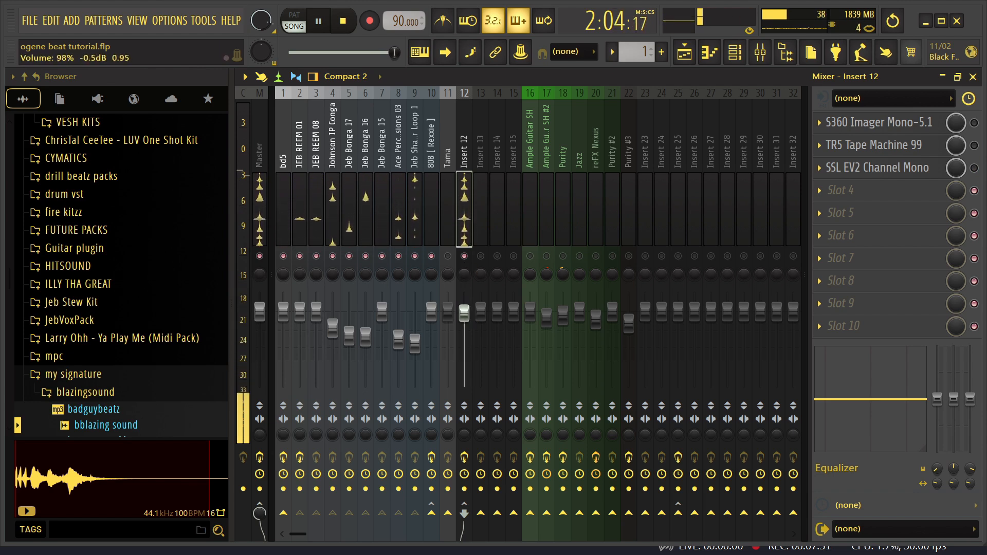
pyautogui.rightClick(464, 312)
pyautogui.click(470, 314)
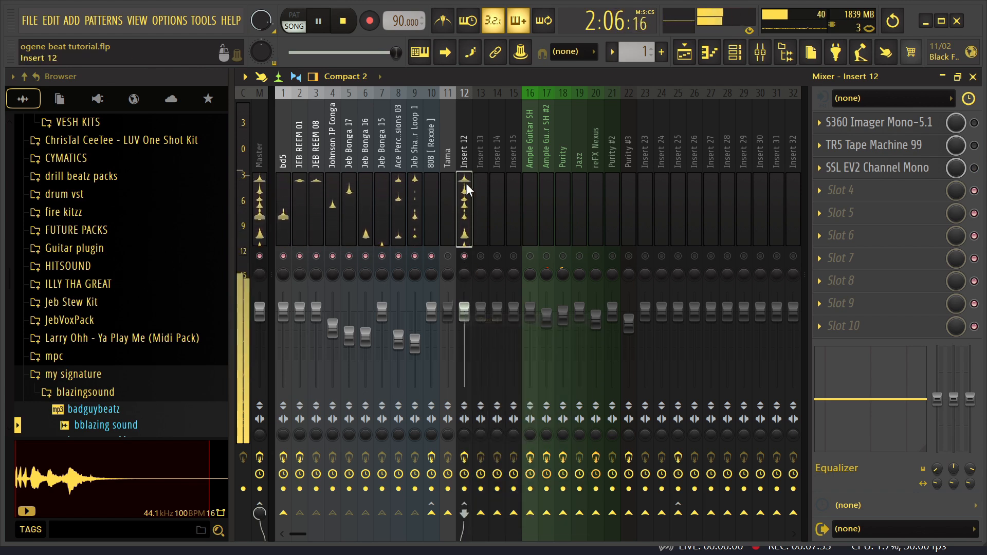
pyautogui.click(297, 200)
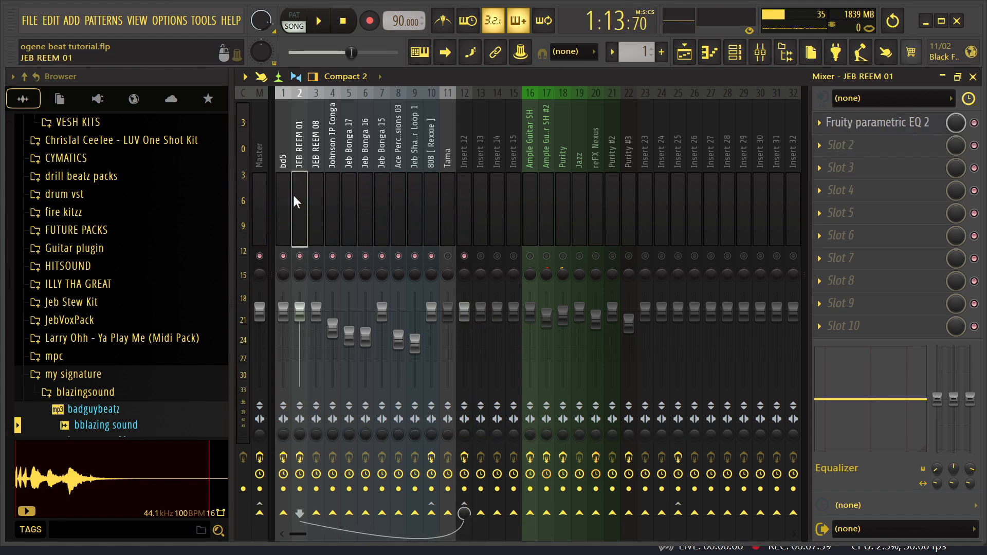
pyautogui.click(285, 181)
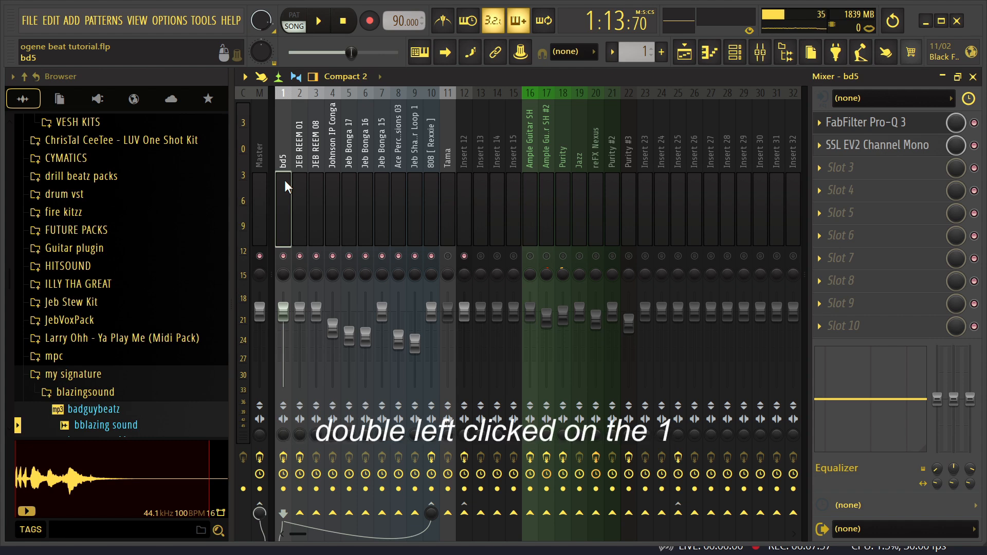
pyautogui.moveTo(285, 180); pyautogui.dragTo(441, 190)
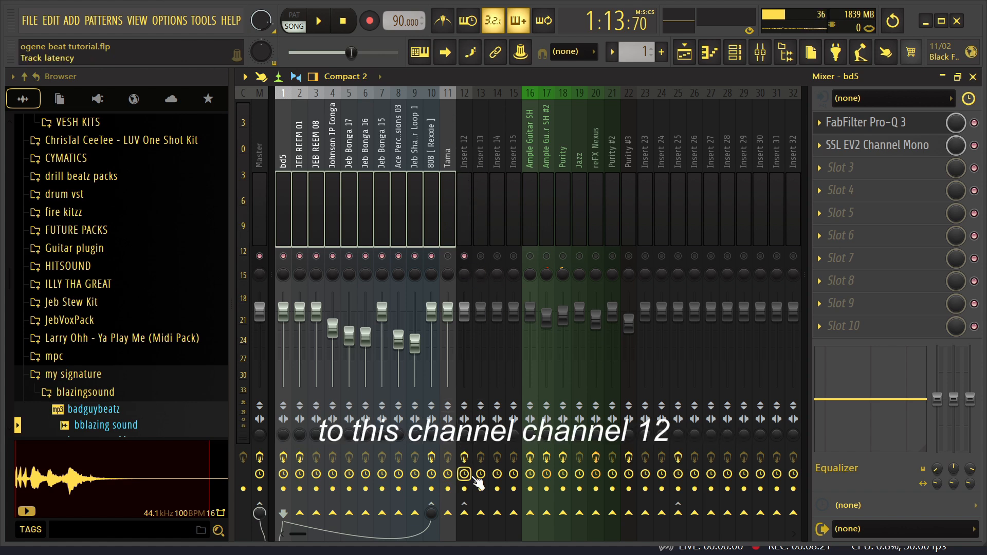
pyautogui.rightClick(465, 513)
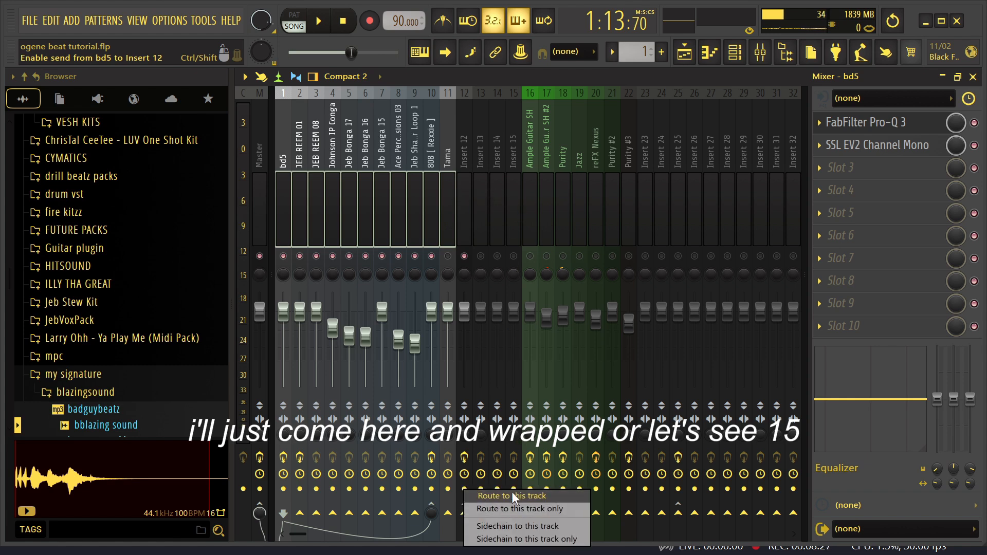
pyautogui.click(515, 143)
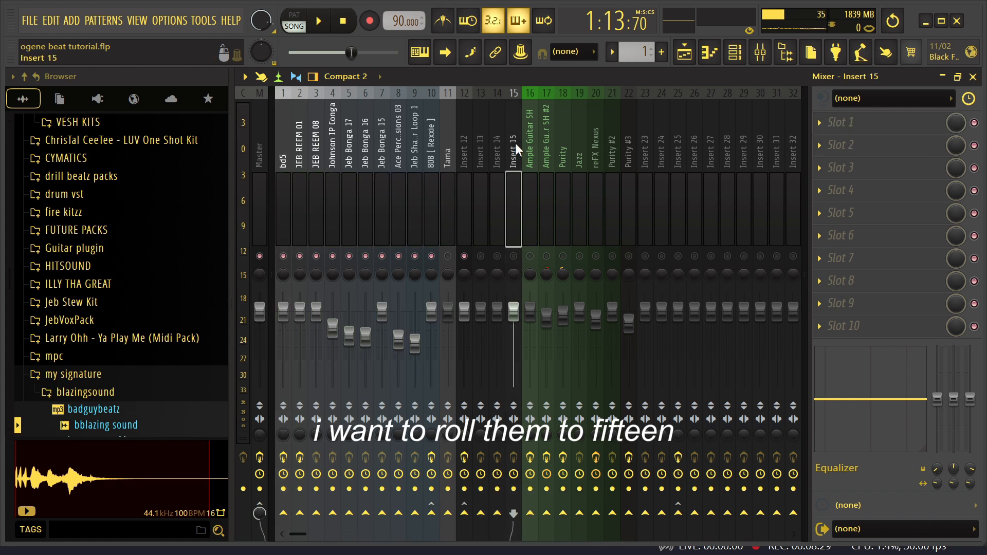
pyautogui.click(381, 186)
pyautogui.click(448, 198)
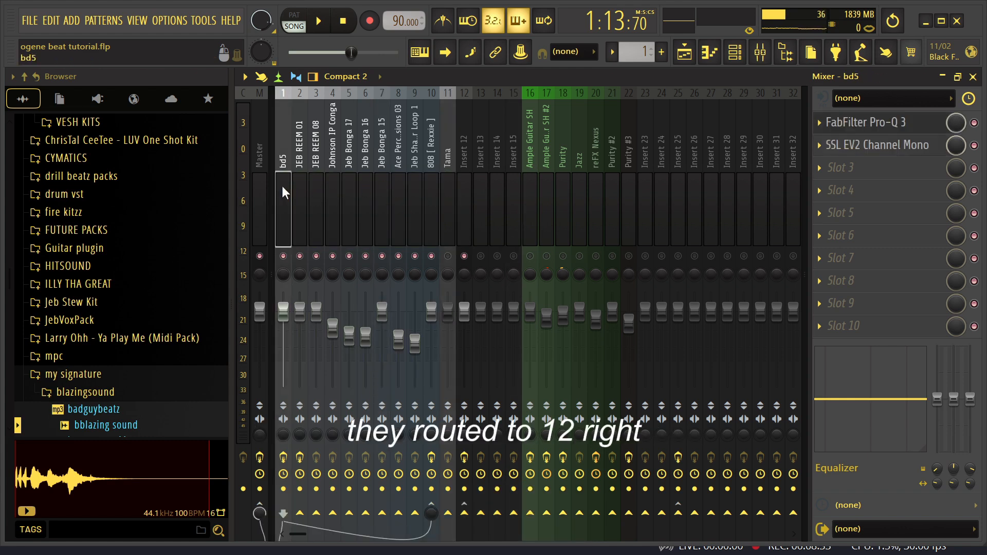
# Route mixer tracks 1 to 11, from bd5 to Tama, to Insert 12 only and select Insert 12.
pyautogui.moveTo(282, 186); pyautogui.dragTo(443, 203)
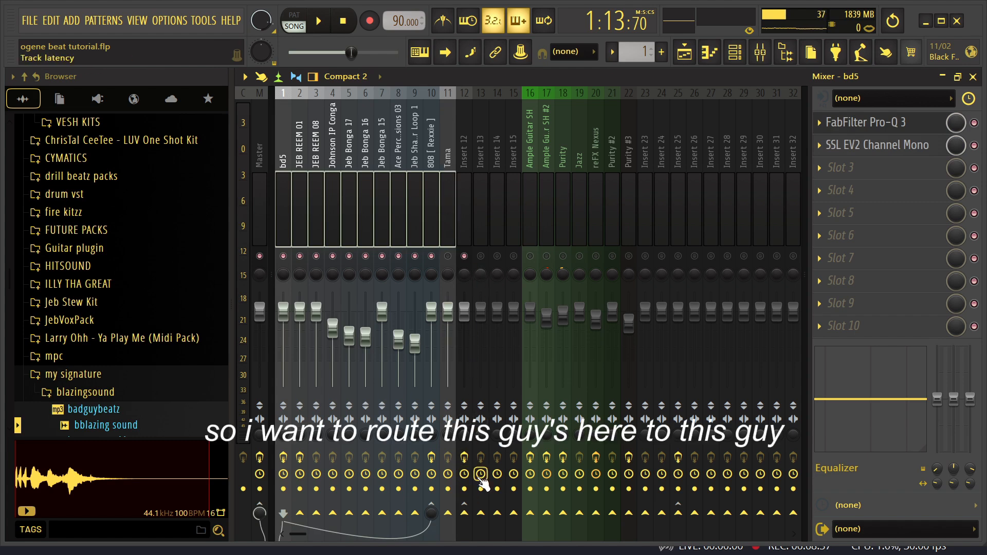
pyautogui.rightClick(463, 513)
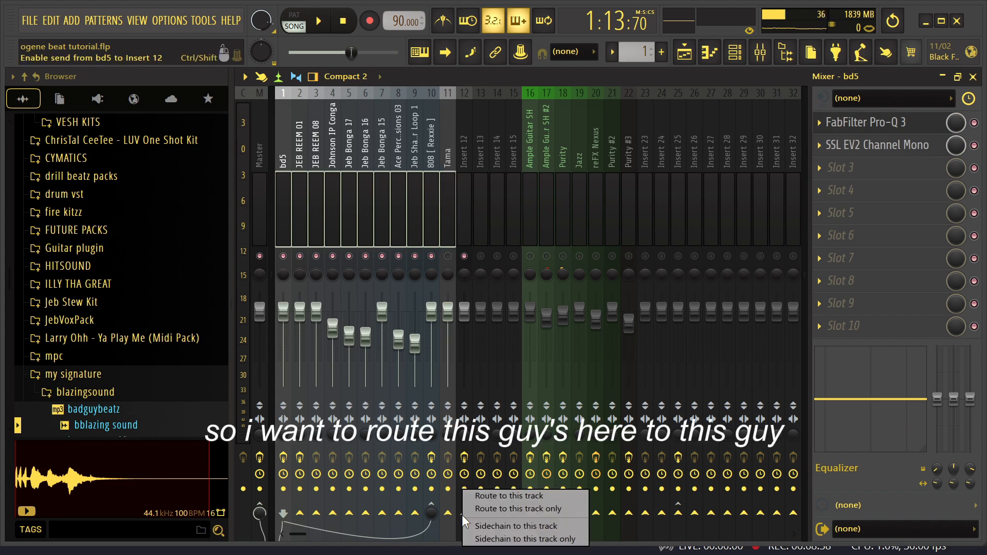
pyautogui.click(546, 509)
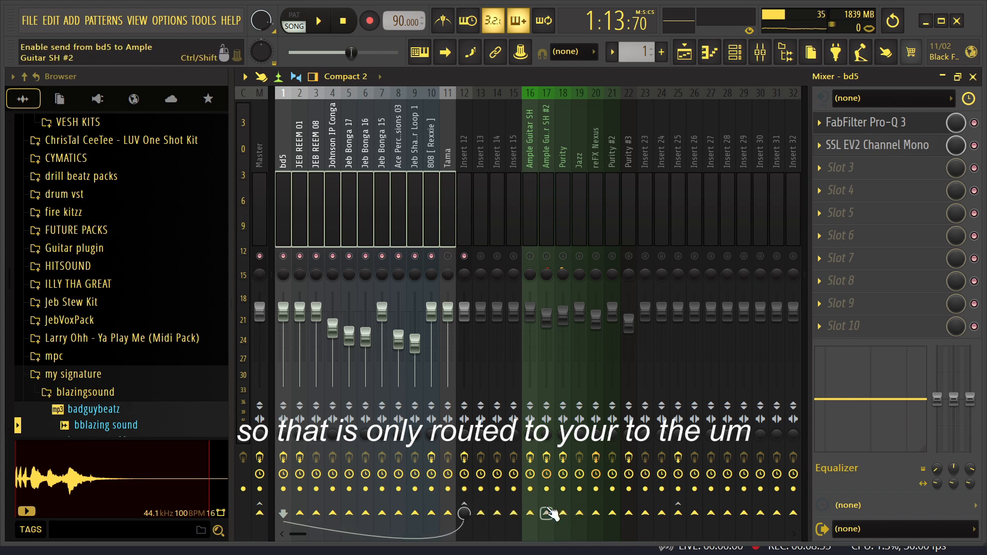
pyautogui.click(469, 199)
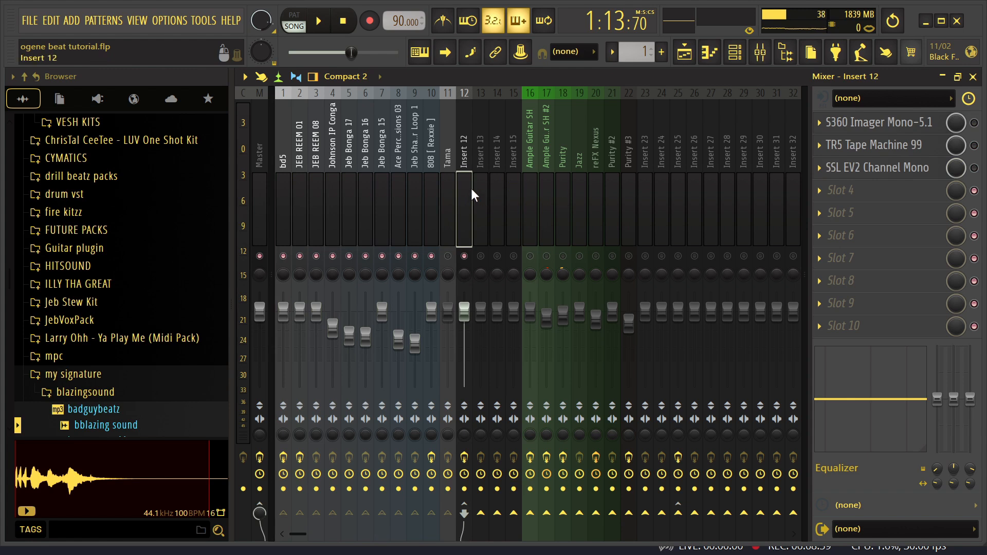
# Play the beat, lower the Jeb Bonga 15 volume to roughly the neighbouring percussion level, and set Johnson IP Conga to about -6.0 dB.
pyautogui.press('space')
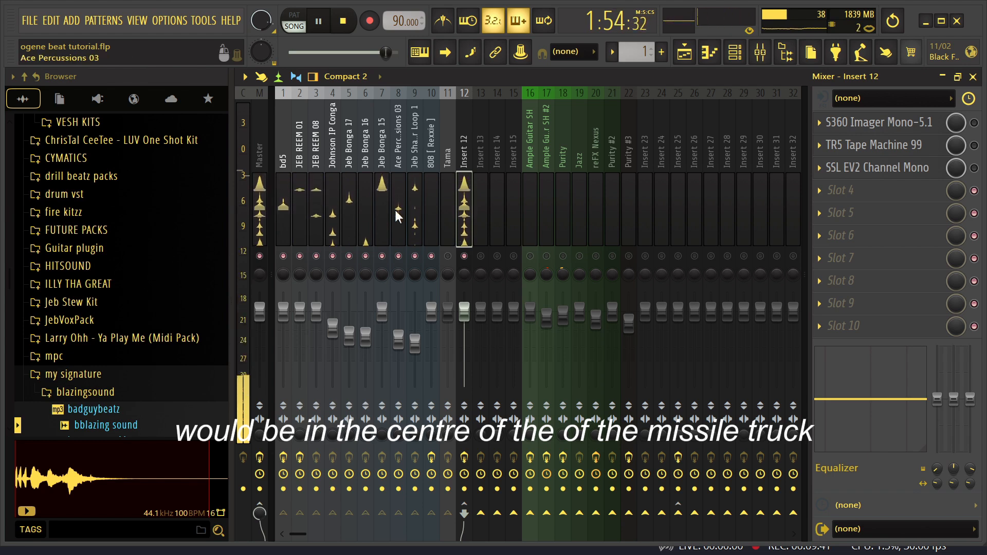
pyautogui.click(380, 177)
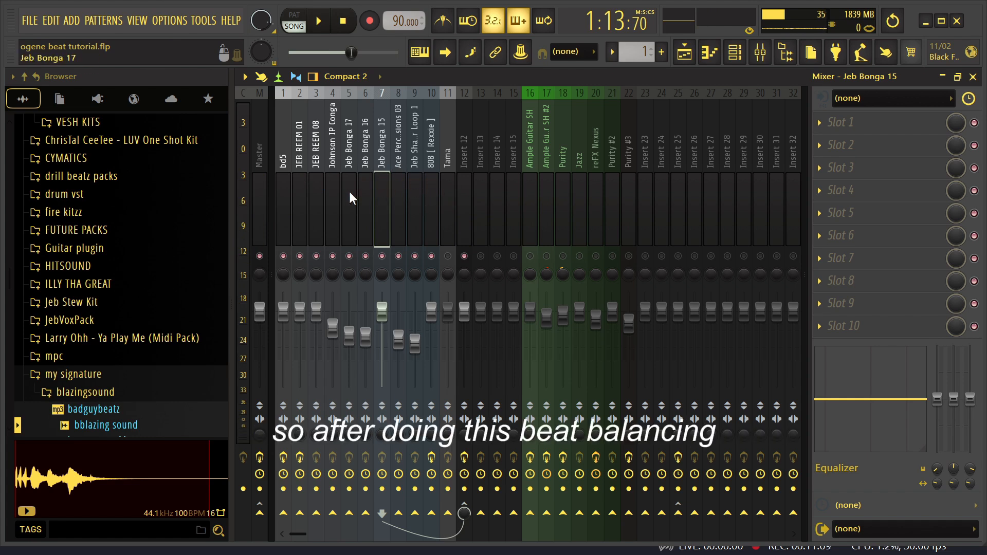
pyautogui.press('space')
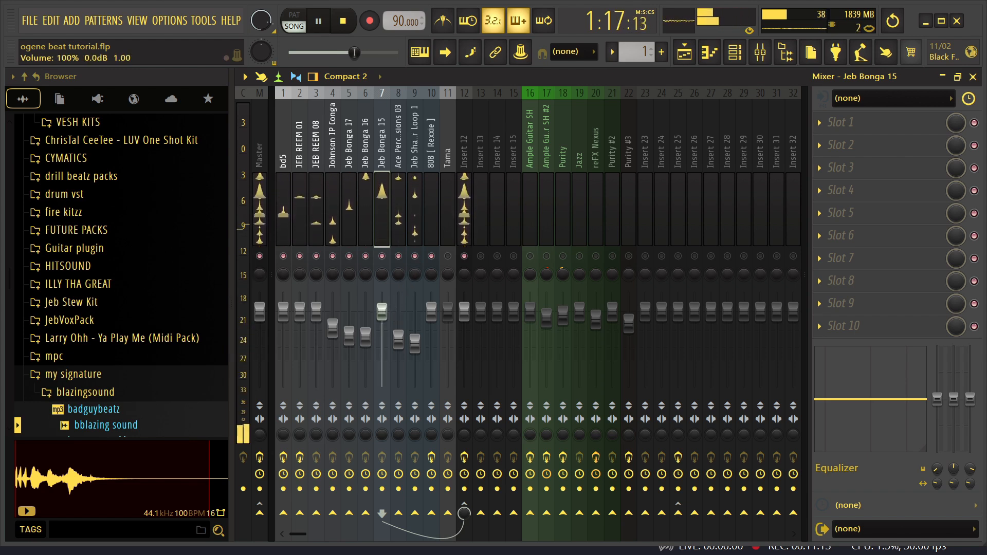
pyautogui.moveTo(383, 308); pyautogui.dragTo(382, 340)
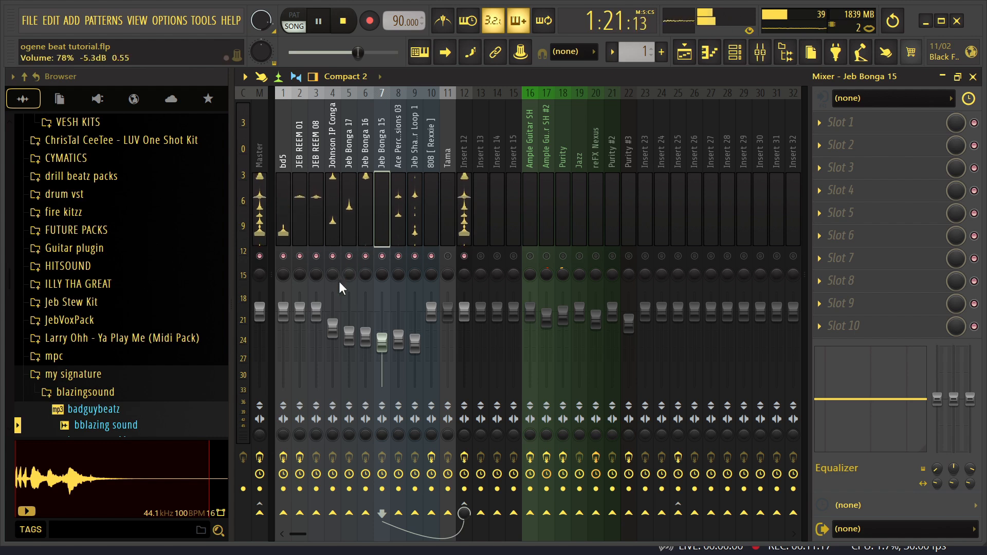
pyautogui.moveTo(332, 328); pyautogui.dragTo(332, 330)
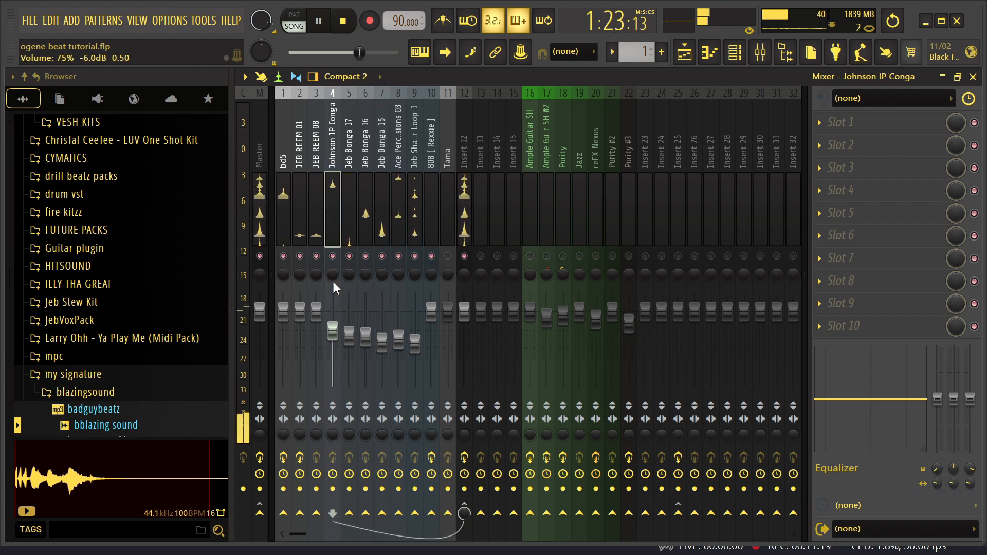
# Solo the bd5 kick track, then bring back JEB REEM 01 and JEB REEM 08 alongside it.
pyautogui.click(286, 204)
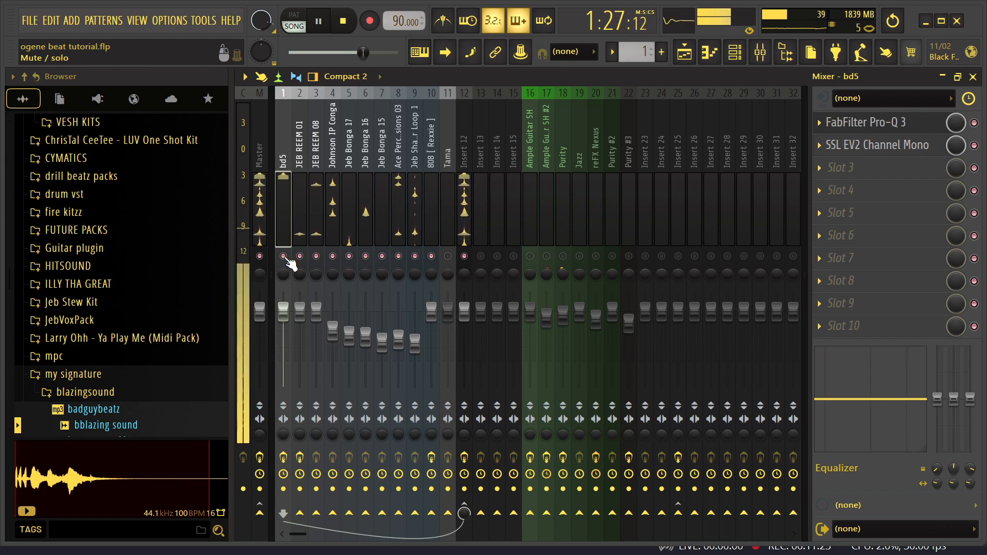
pyautogui.rightClick(302, 257)
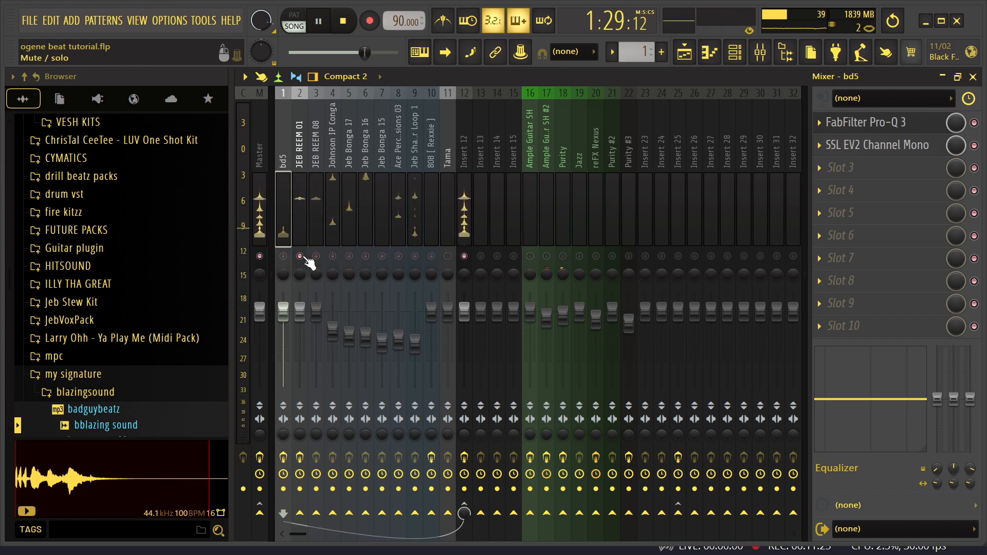
pyautogui.rightClick(299, 257)
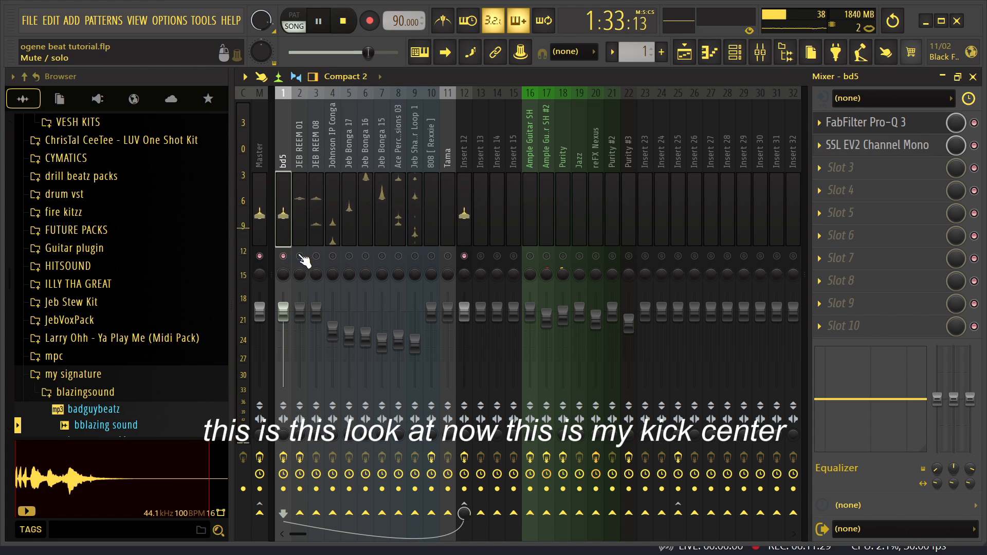
pyautogui.click(317, 259)
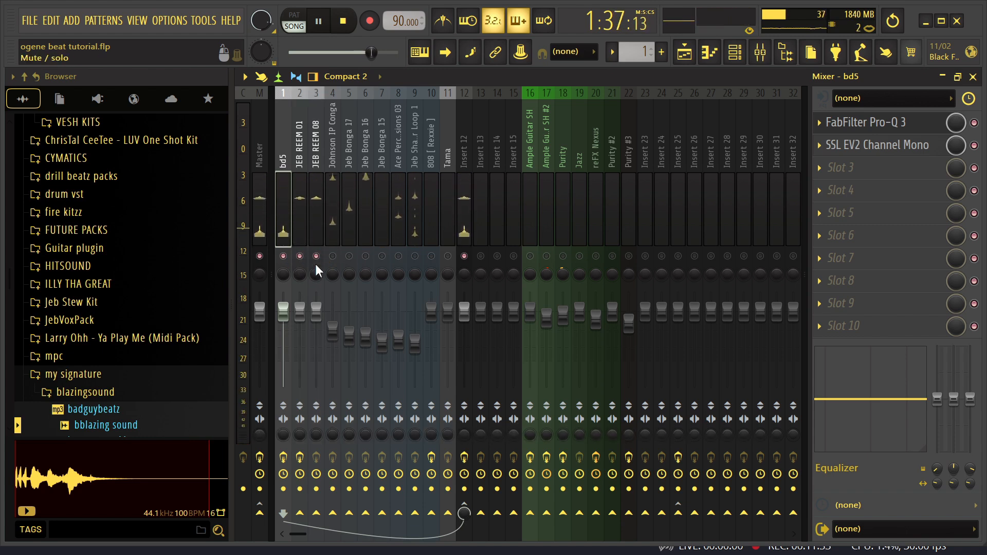
# Pan JEB REEM 01 5% left and JEB REEM 08 4% right.
pyautogui.moveTo(300, 274); pyautogui.dragTo(300, 279)
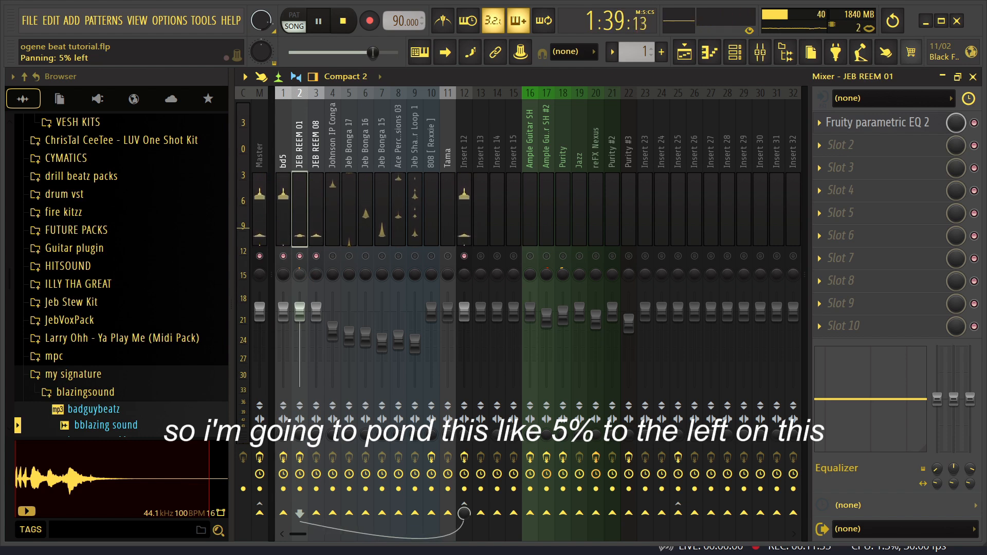
pyautogui.click(316, 276)
pyautogui.moveTo(317, 276); pyautogui.dragTo(317, 274)
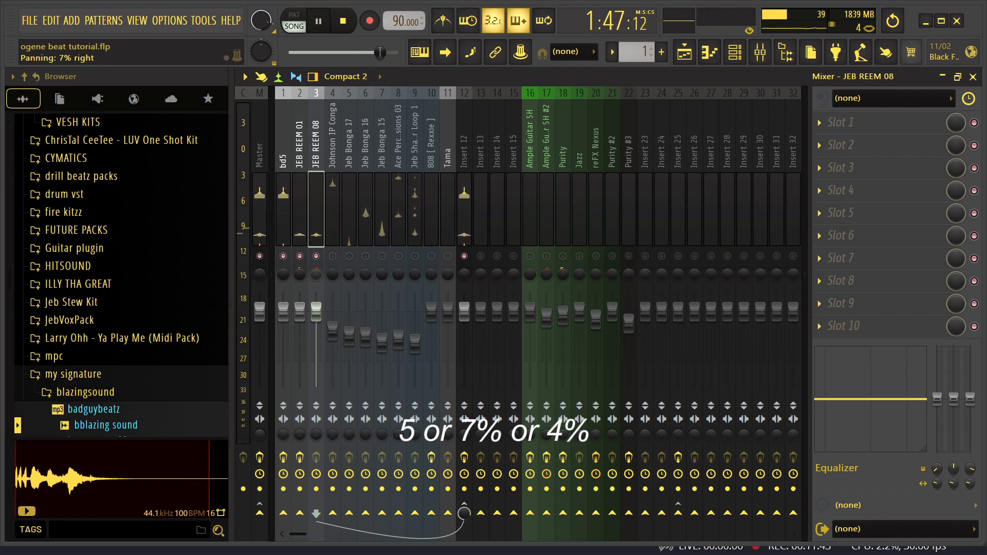
pyautogui.moveTo(316, 274); pyautogui.dragTo(317, 276)
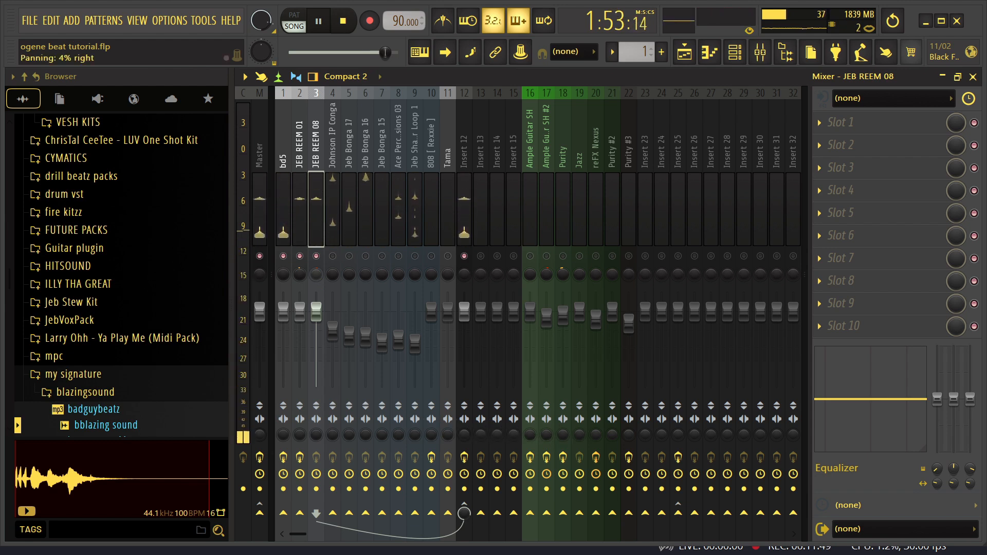
# Unmute Johnson IP Conga, lower its volume further and adjust its panning to the left, trying 12%.
pyautogui.click(332, 256)
pyautogui.click(337, 192)
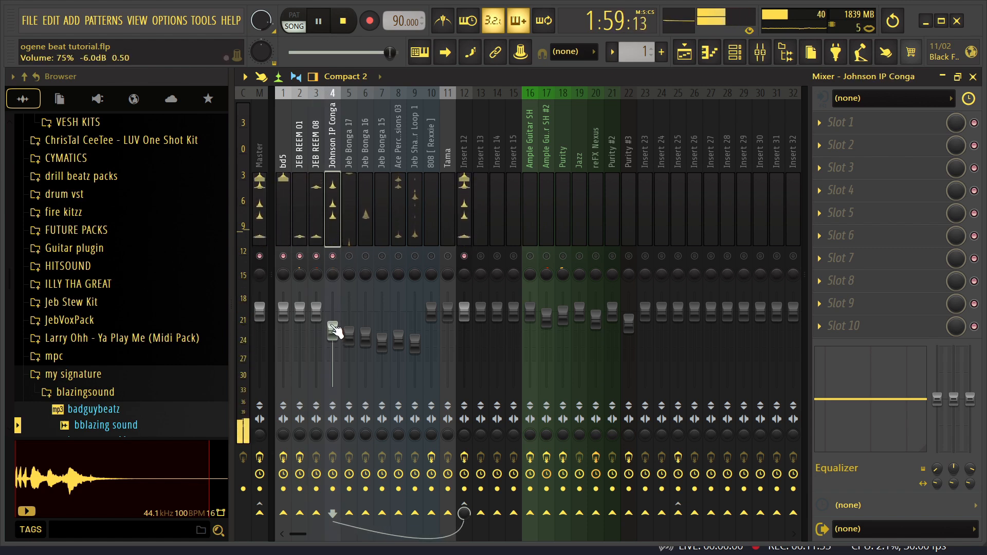
pyautogui.moveTo(335, 331); pyautogui.dragTo(333, 340)
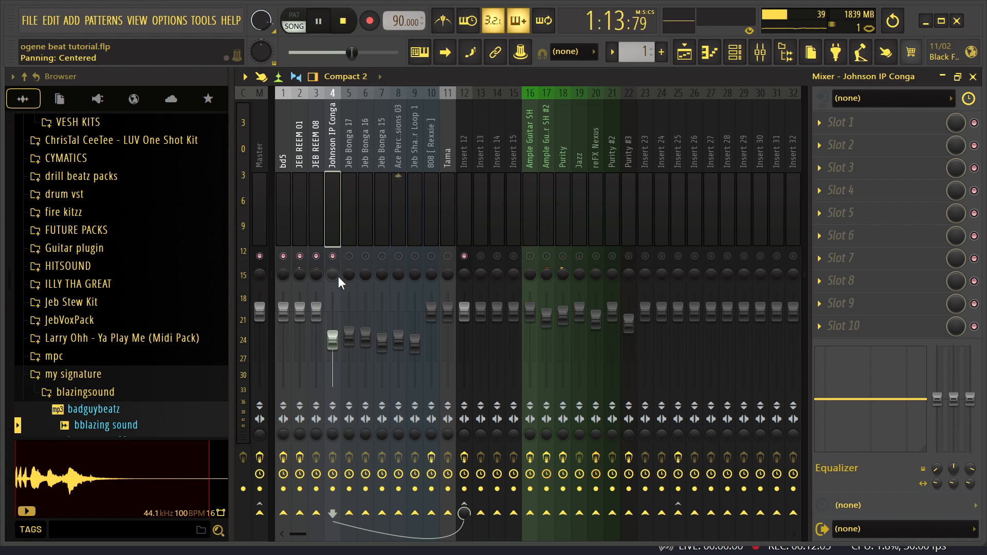
pyautogui.moveTo(335, 273); pyautogui.dragTo(335, 281)
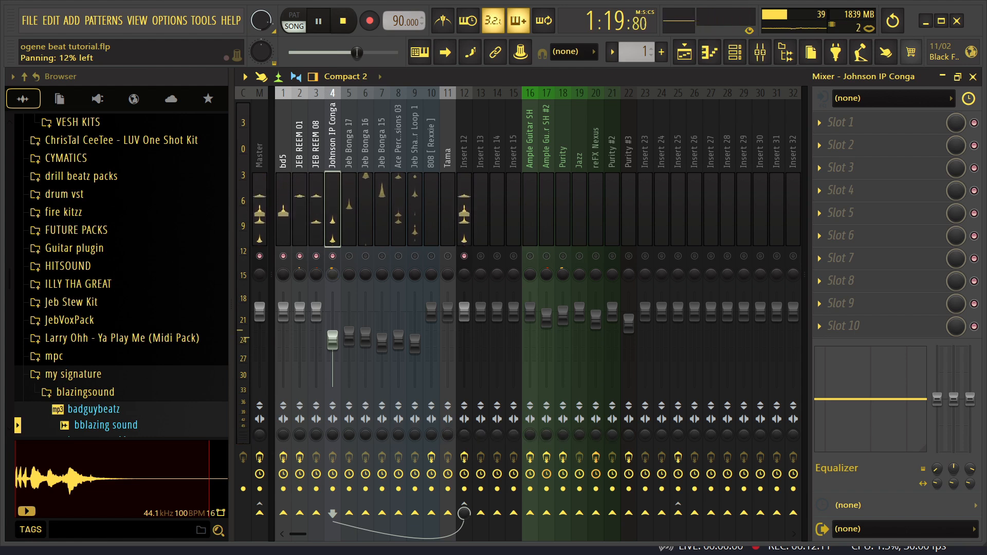
pyautogui.moveTo(334, 281); pyautogui.dragTo(334, 273)
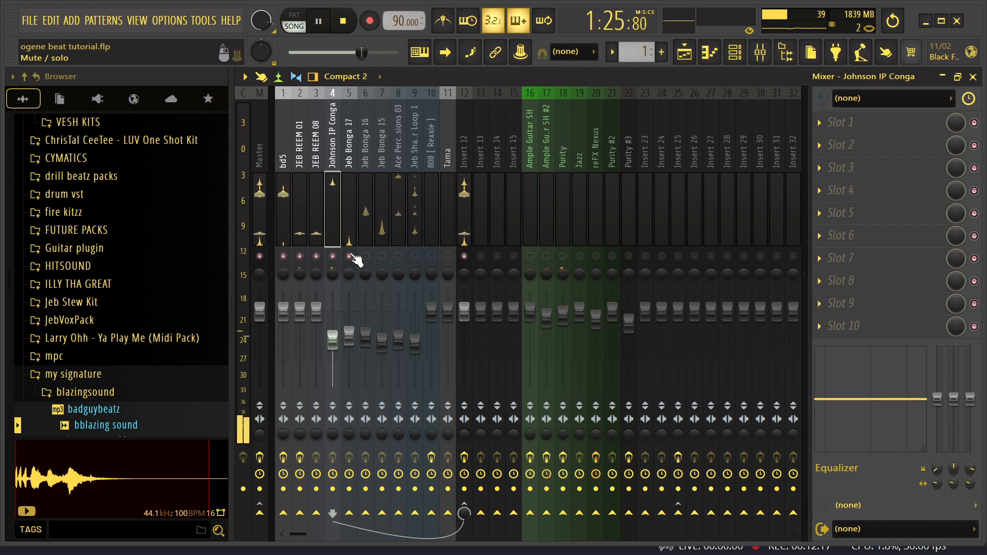
# Bring Jeb Bonga 17 and Jeb Bonga 16 into the mix, then lower the Jeb Bonga 16 volume slightly and pan it a little right.
pyautogui.click(350, 227)
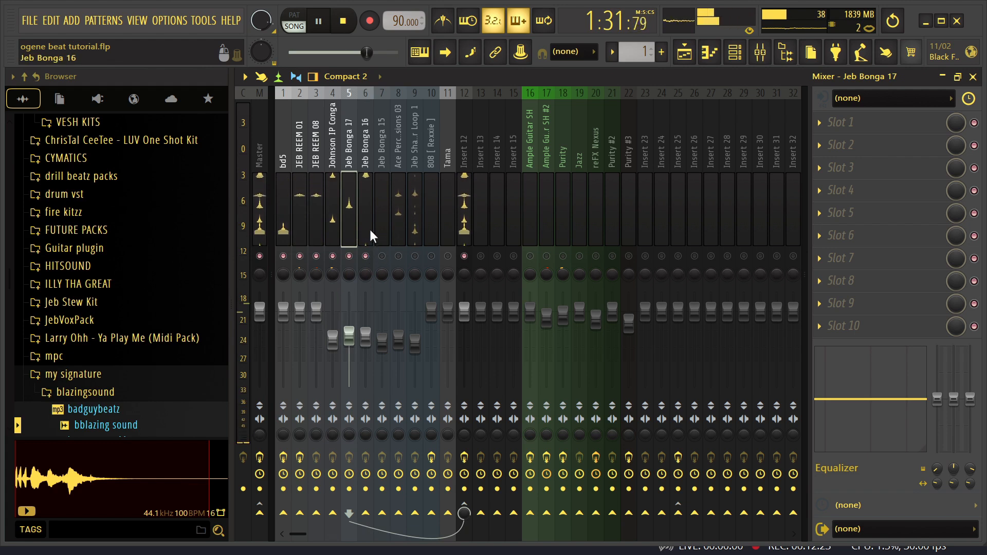
pyautogui.click(363, 221)
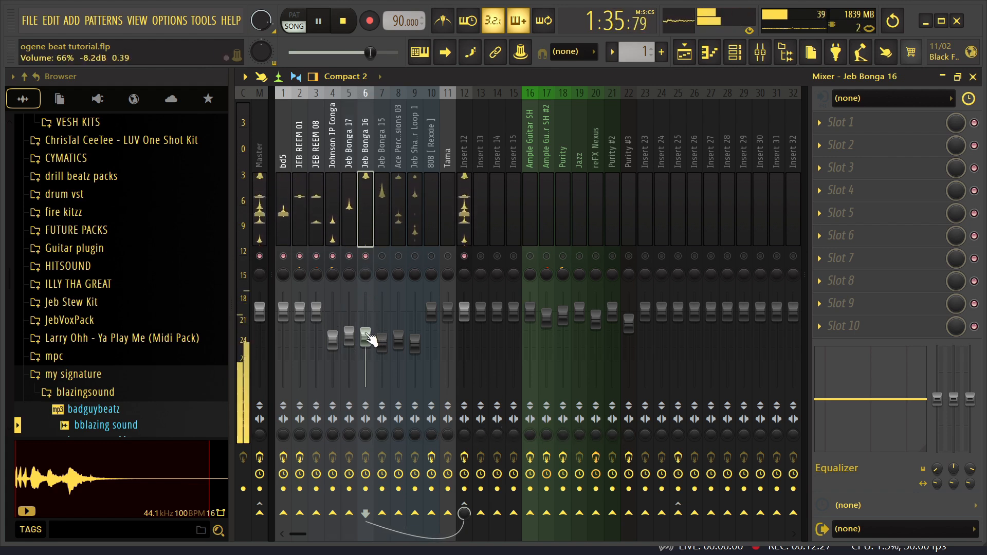
pyautogui.moveTo(365, 338); pyautogui.dragTo(365, 342)
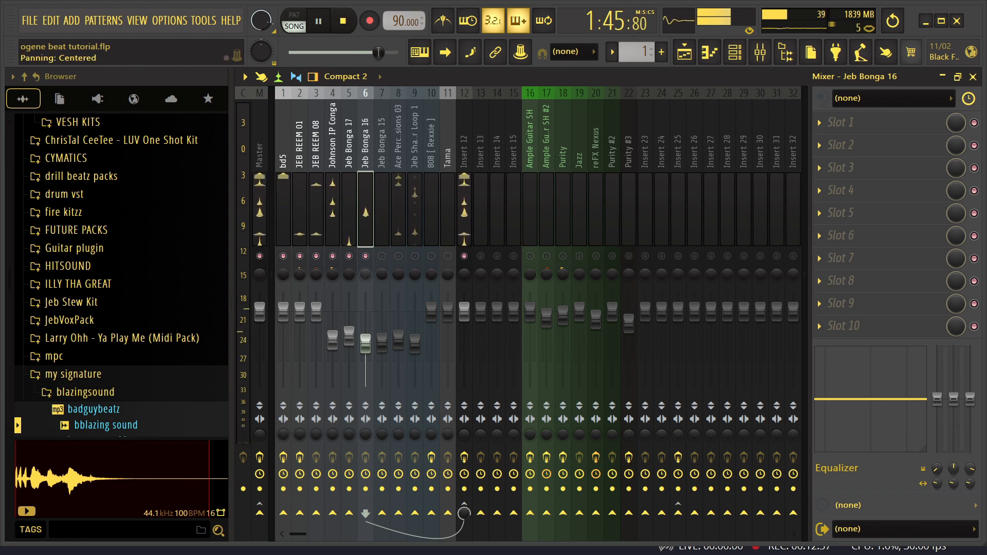
pyautogui.moveTo(366, 275); pyautogui.dragTo(365, 270)
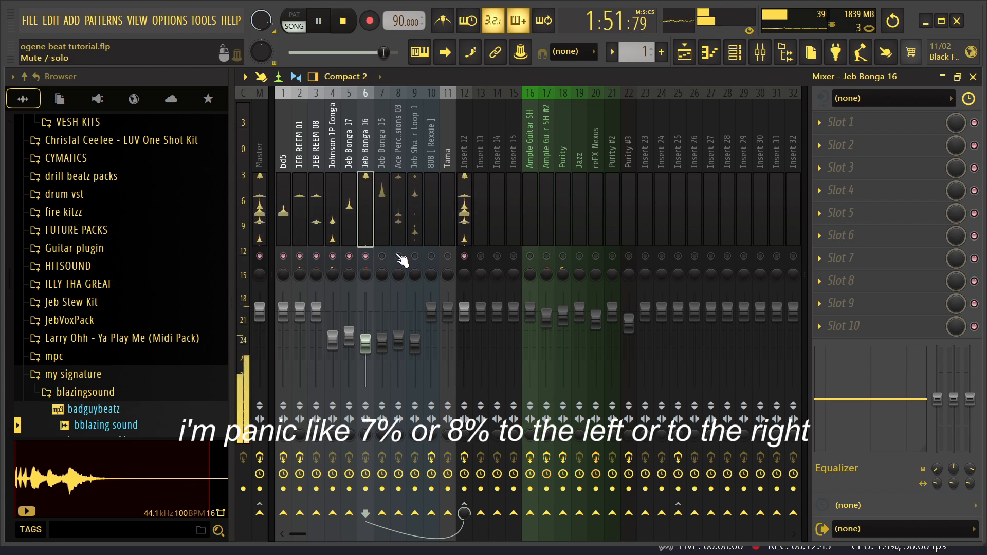
# Unmute Jeb Bonga 15, Ace Percussions 03 and Jeb Shaker Loop 1, and pan Jeb Bonga 15 slightly left.
pyautogui.click(382, 256)
pyautogui.click(384, 200)
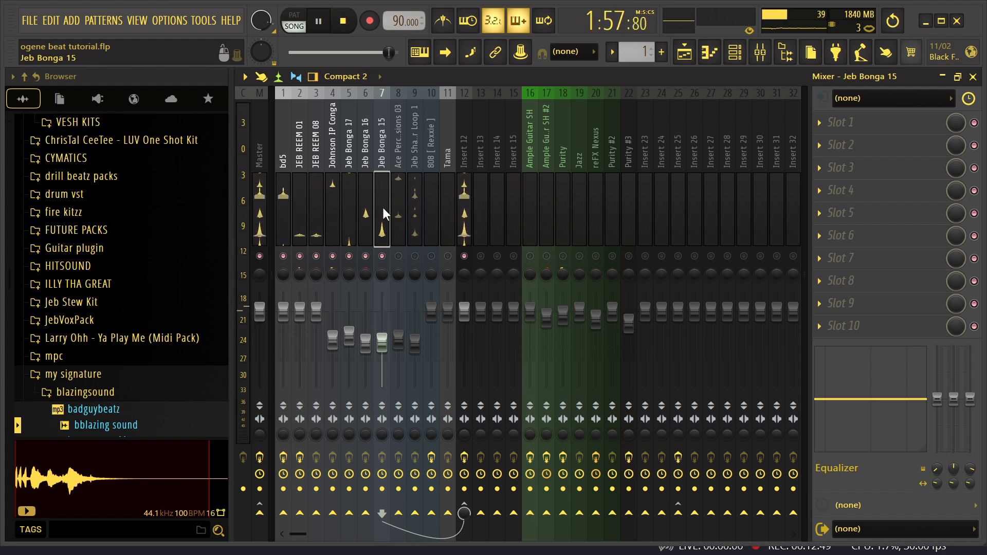
pyautogui.click(400, 256)
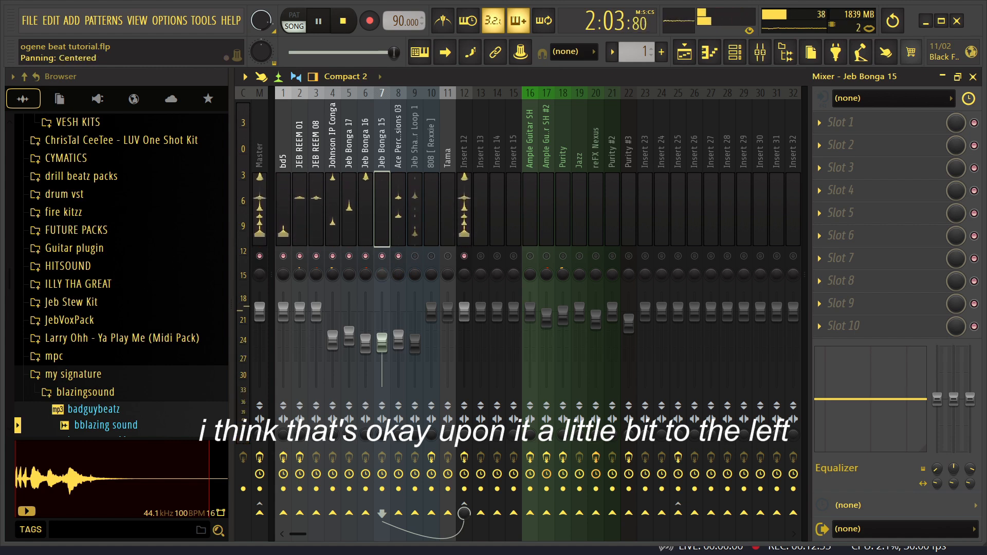
pyautogui.moveTo(382, 275); pyautogui.dragTo(382, 283)
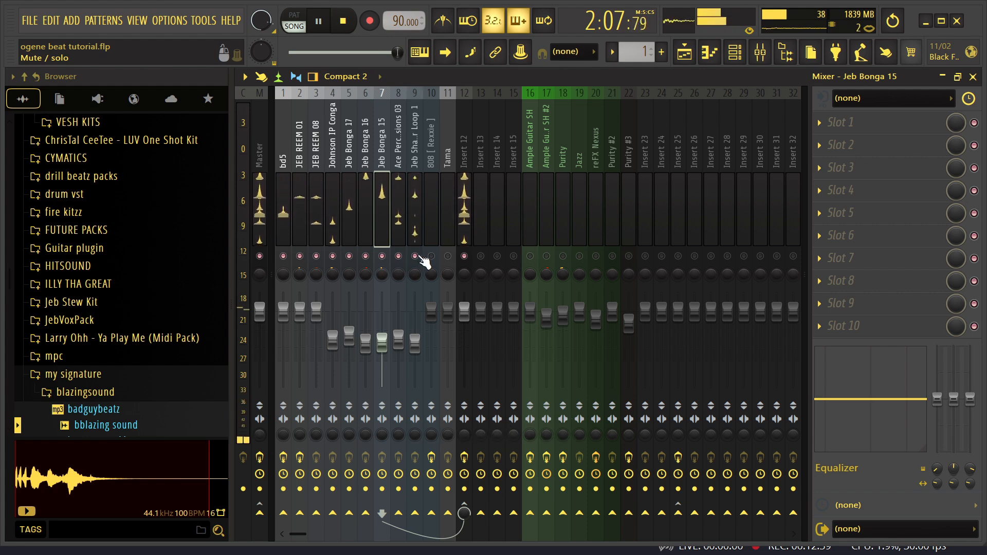
pyautogui.click(418, 208)
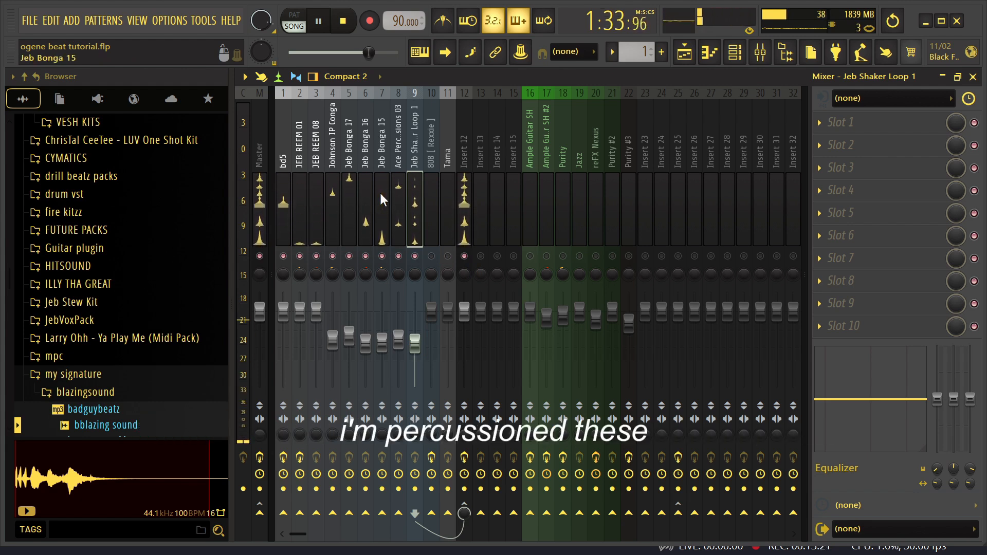
# Review the bd5, JEB REEM 01, Johnson IP Conga and Jeb Bonga 15 mixer tracks while the percussion mix plays.
pyautogui.click(286, 189)
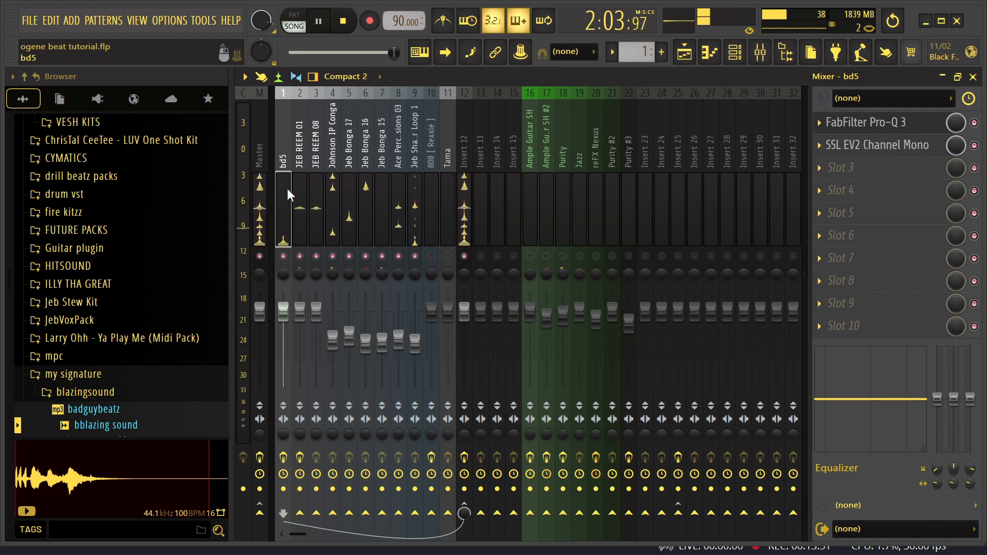
pyautogui.click(304, 189)
pyautogui.click(332, 199)
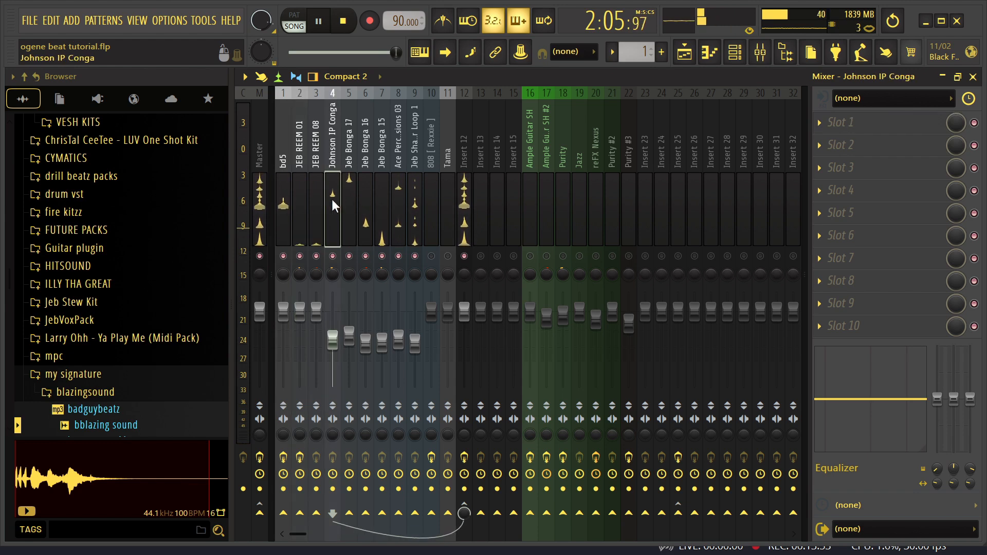
pyautogui.click(386, 200)
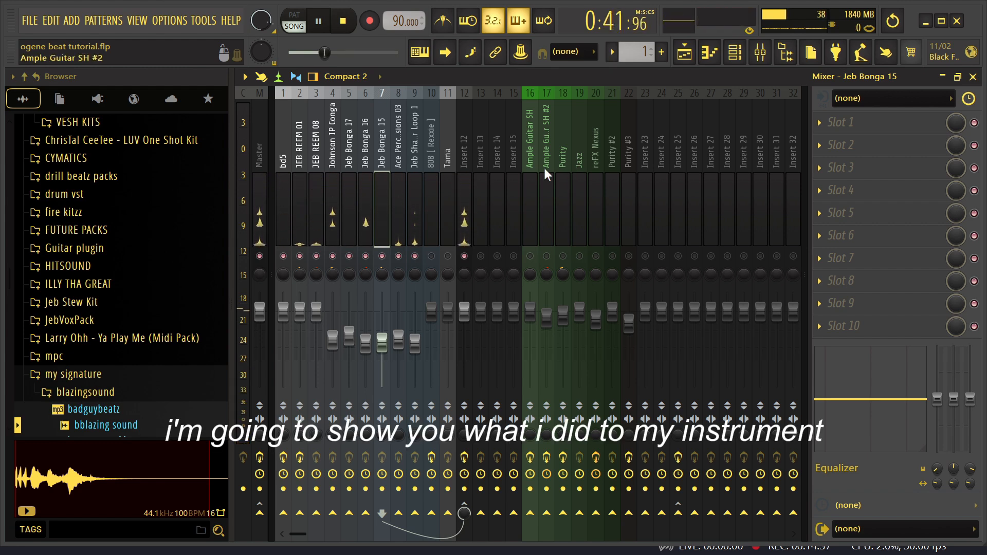
# Unmute the instrument mixer tracks 16 to 25, from Ample Guitar SH to Insert 25.
pyautogui.click(533, 181)
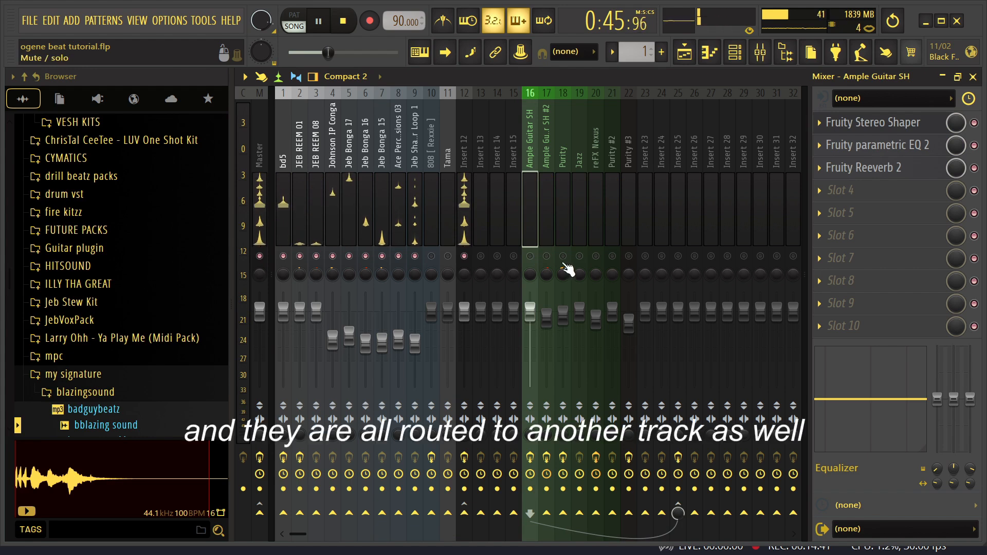
pyautogui.click(548, 256)
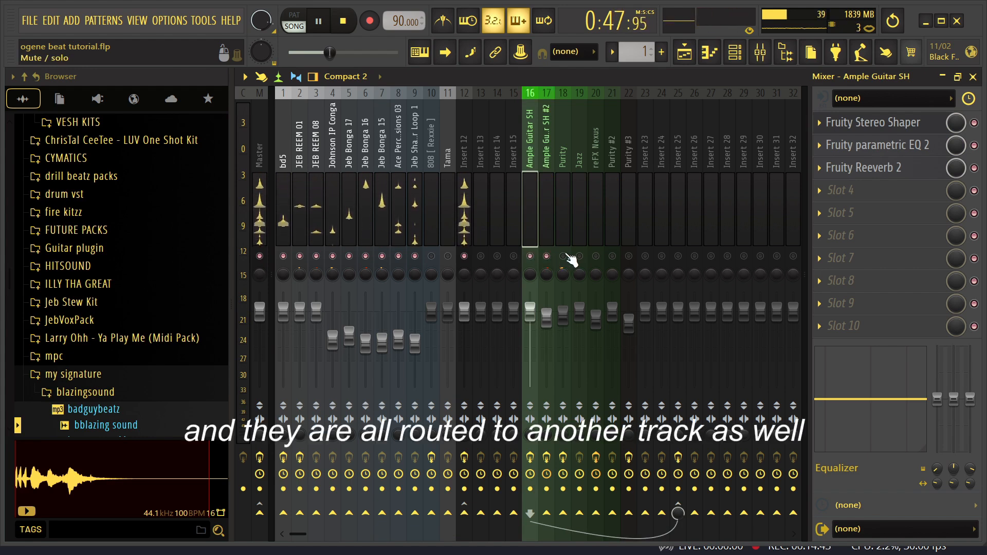
pyautogui.click(563, 256)
pyautogui.click(579, 256)
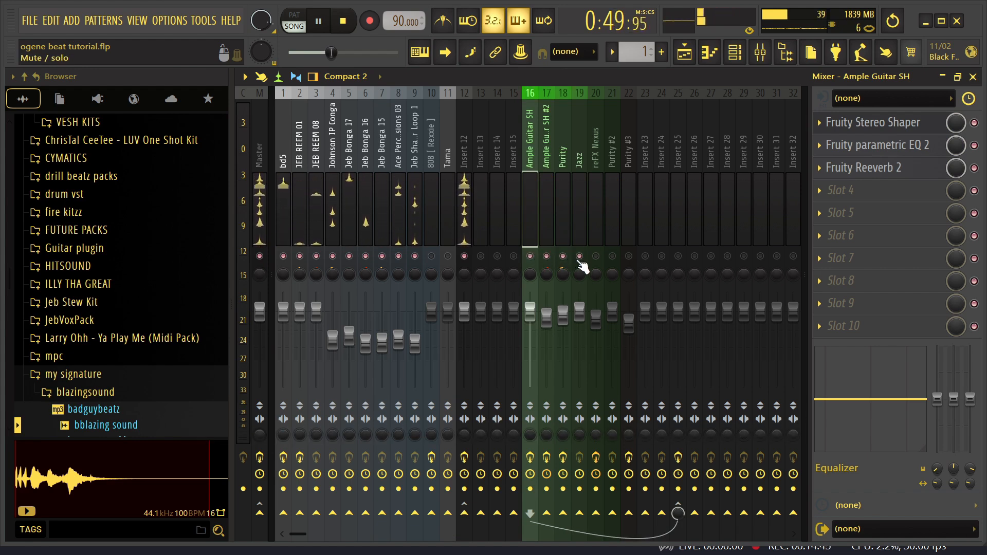
pyautogui.click(596, 257)
pyautogui.click(613, 256)
pyautogui.click(629, 256)
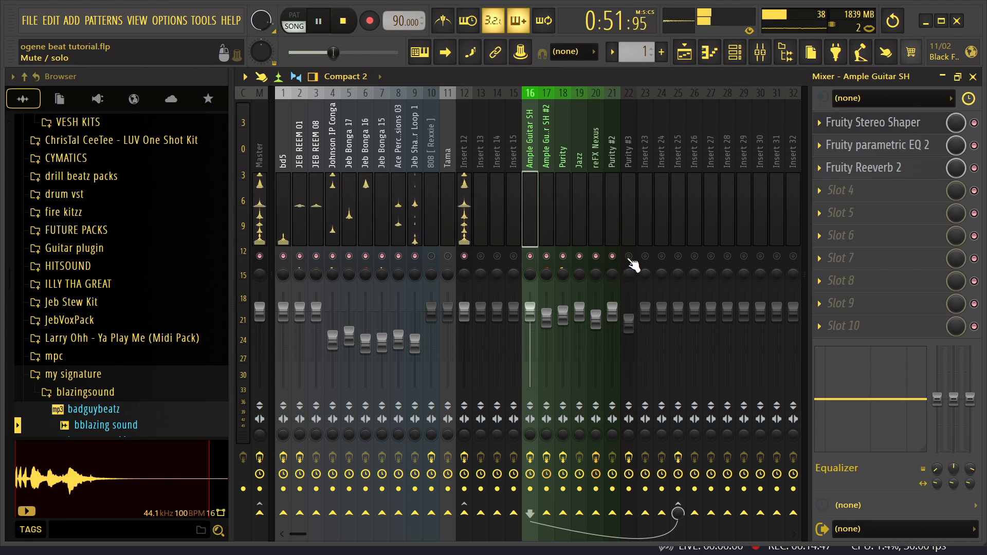
pyautogui.click(645, 256)
pyautogui.click(662, 256)
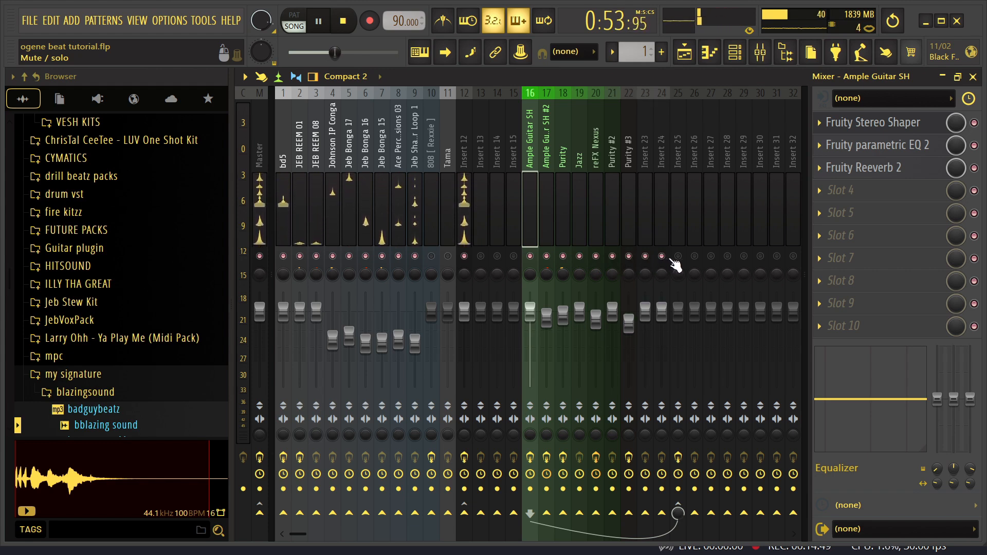
pyautogui.click(679, 256)
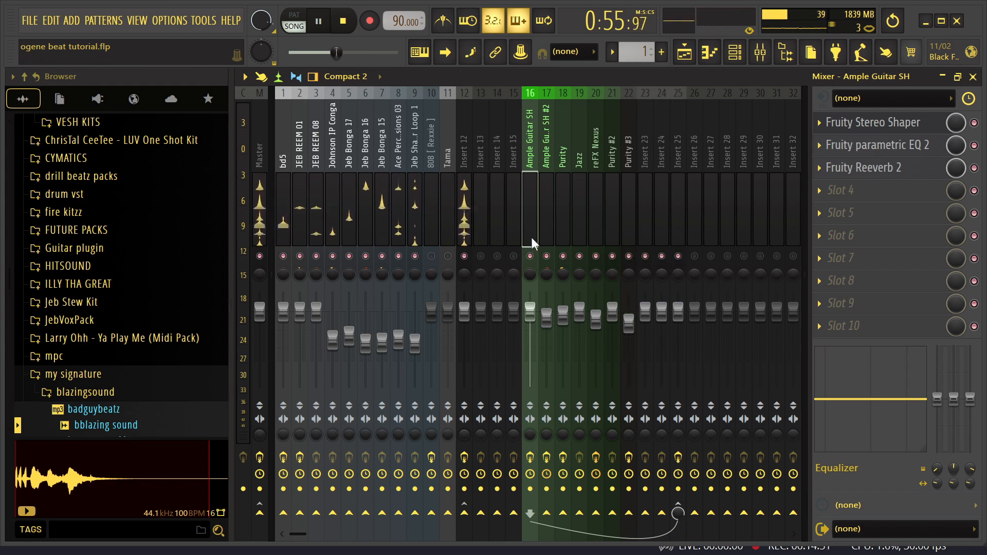
# Unmute all the playlist tracks so the instruments play along with drums and percussion, and return to the mixer.
pyautogui.click(544, 200)
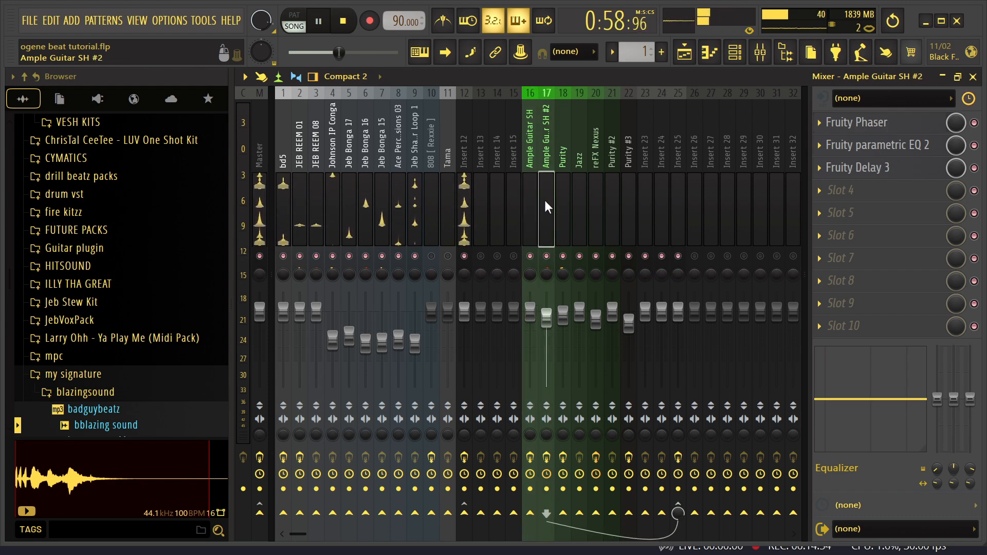
pyautogui.click(684, 52)
pyautogui.rightClick(436, 179)
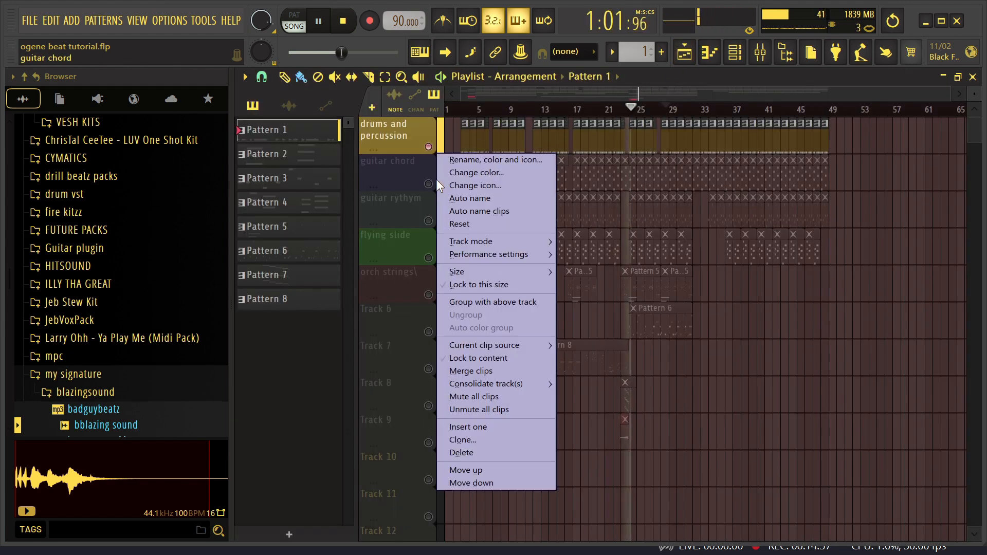
pyautogui.rightClick(428, 184)
pyautogui.rightClick(427, 183)
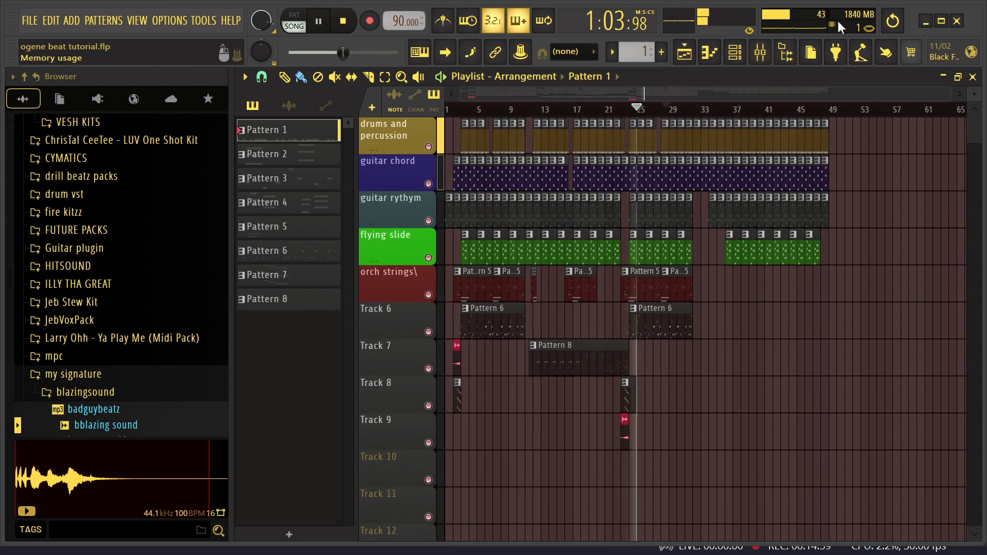
pyautogui.click(760, 52)
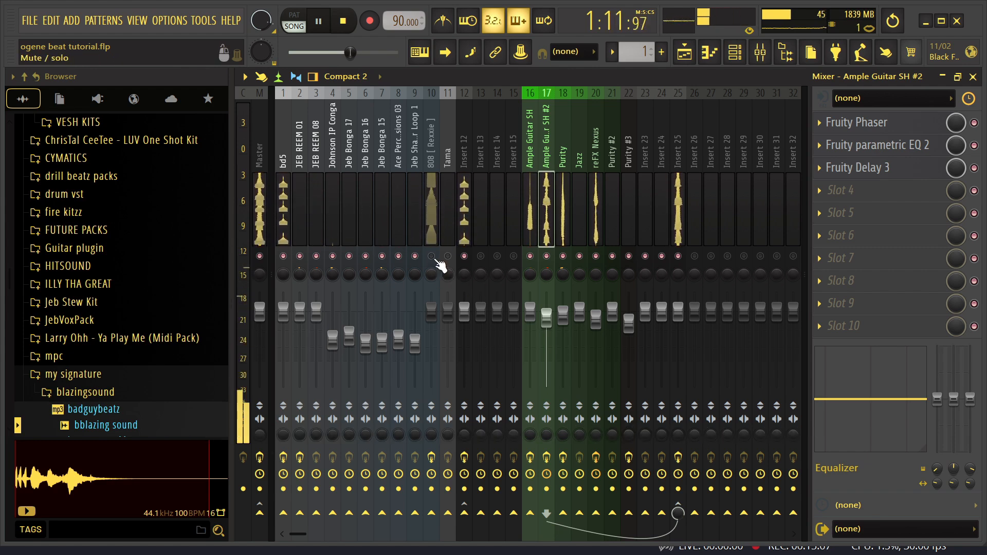
# Unmute the 808 [ Rexxie ] and Tama mixer tracks, lower the 808 volume to 70% (-7.1 dB), and stop playback.
pyautogui.click(431, 256)
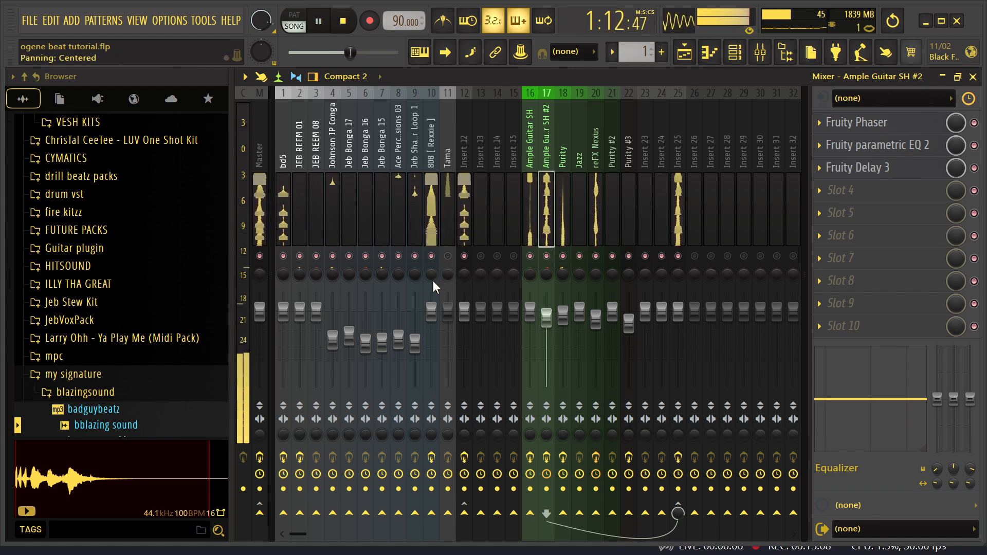
pyautogui.click(435, 222)
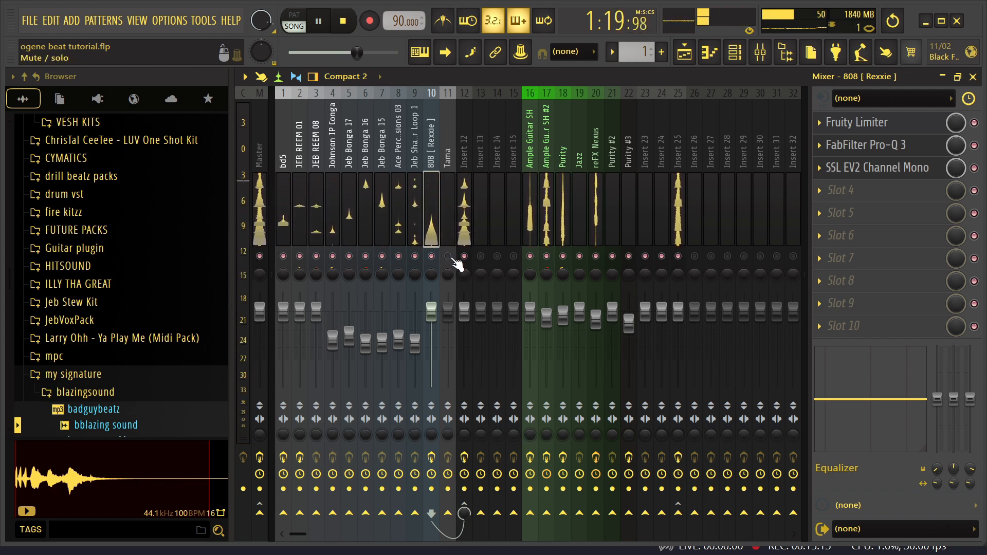
pyautogui.moveTo(431, 311); pyautogui.dragTo(435, 336)
pyautogui.press('space')
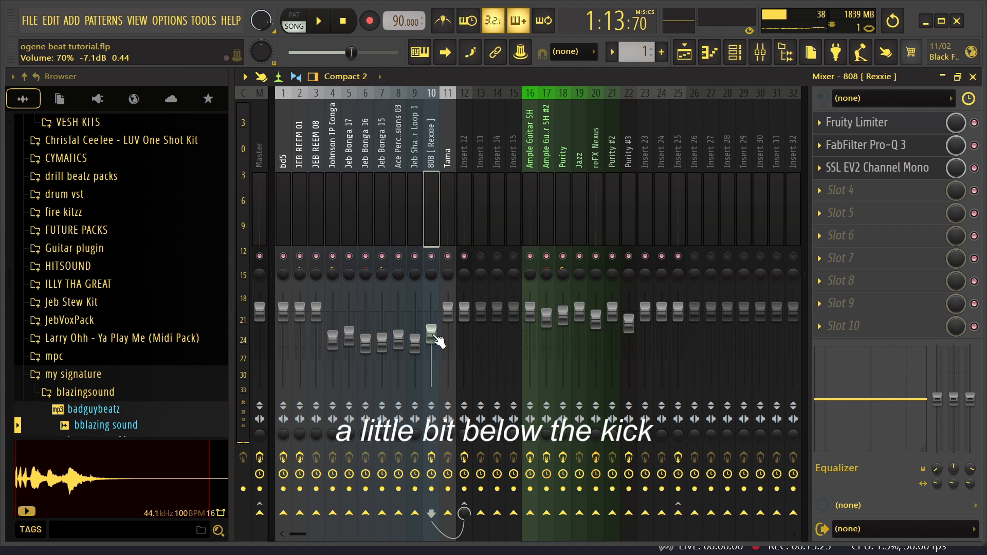
# Play the beat and lower the 808 [ Rexxie ] volume to 66% (-8.2 dB), then stop playback.
pyautogui.press('space')
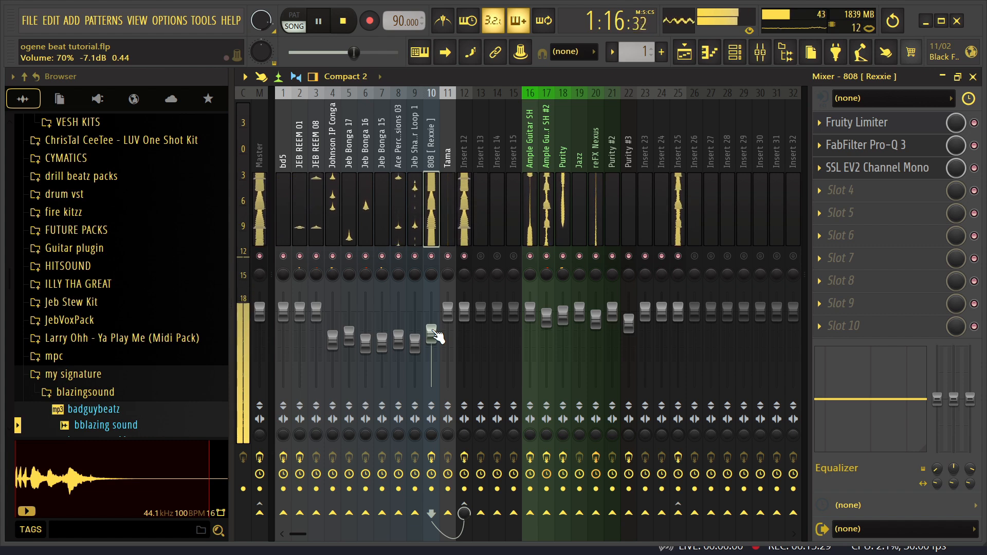
pyautogui.moveTo(434, 332); pyautogui.dragTo(434, 338)
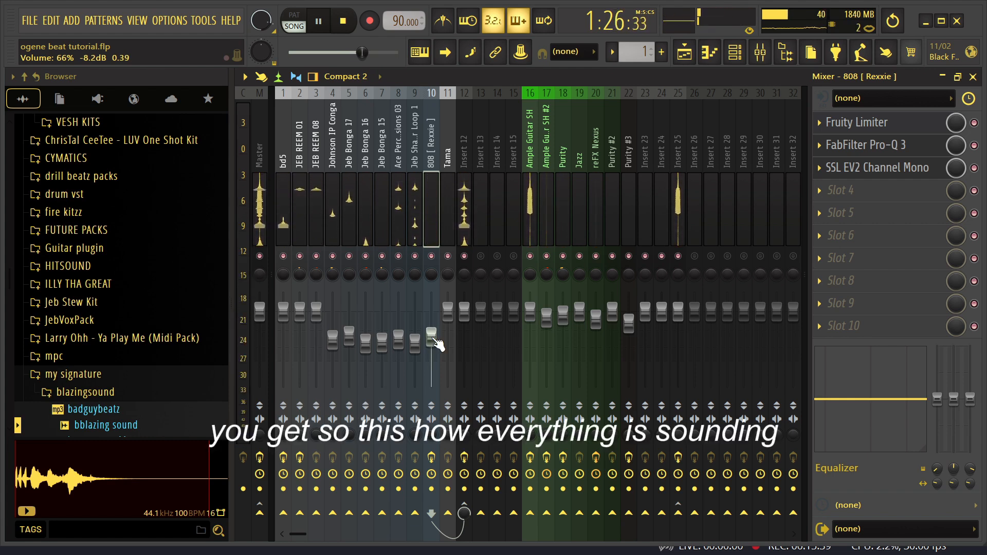
pyautogui.press('space')
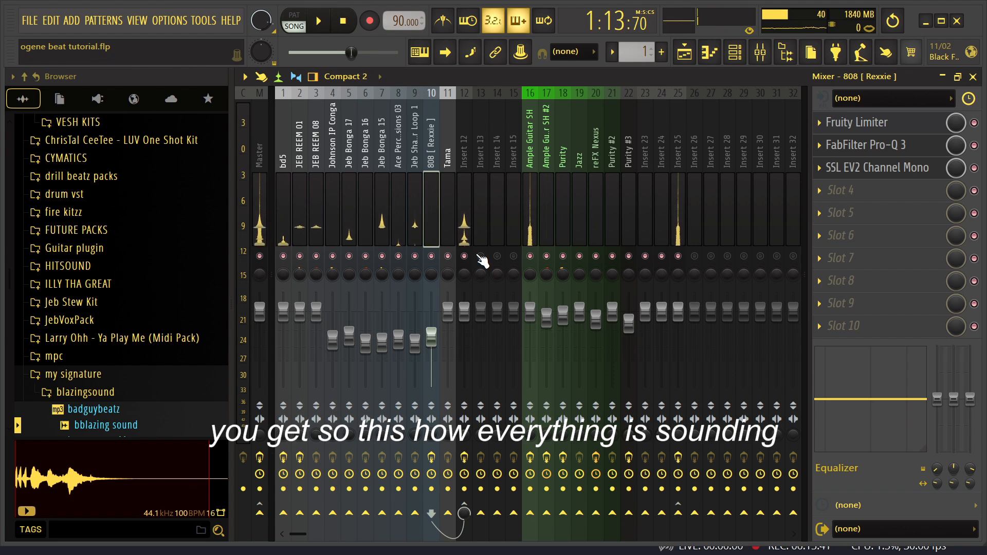